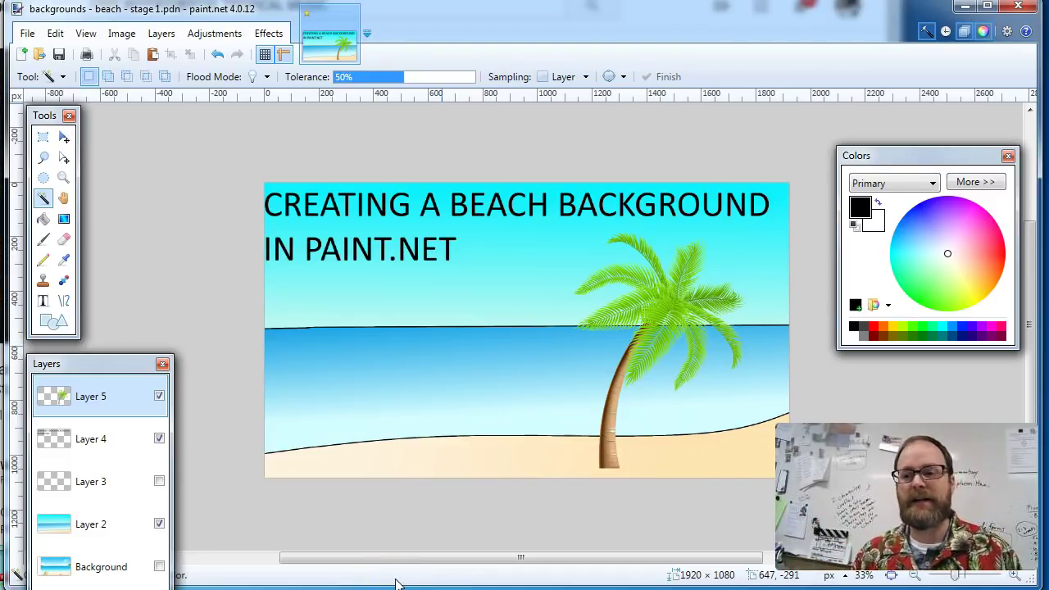
Step: Turn the tropical music video's YouTube volume down low, then bring the Paint.NET beach image back to the front
left_click(389, 566)
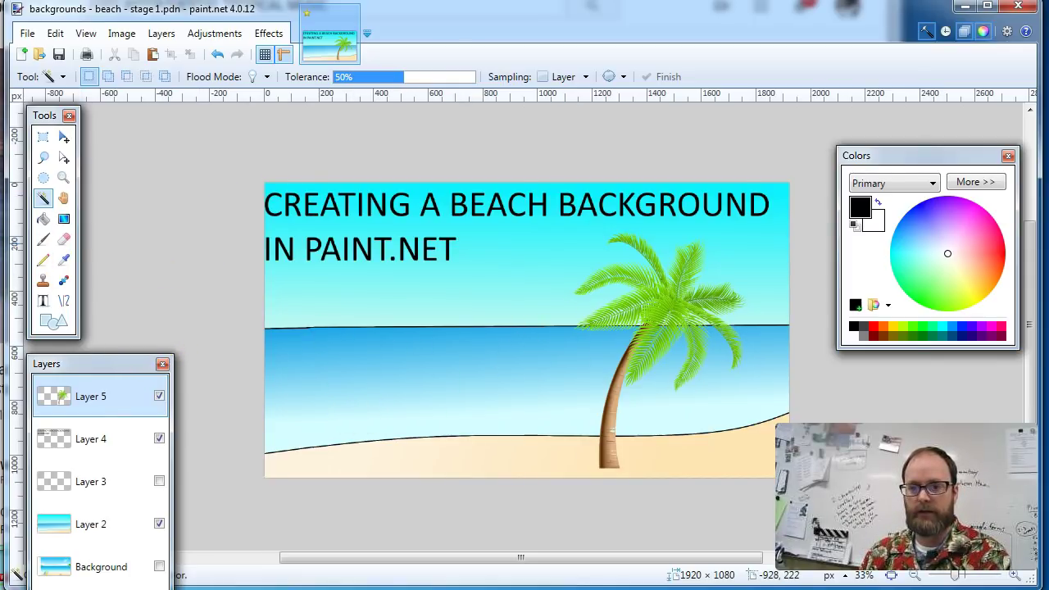
left_click(4, 328)
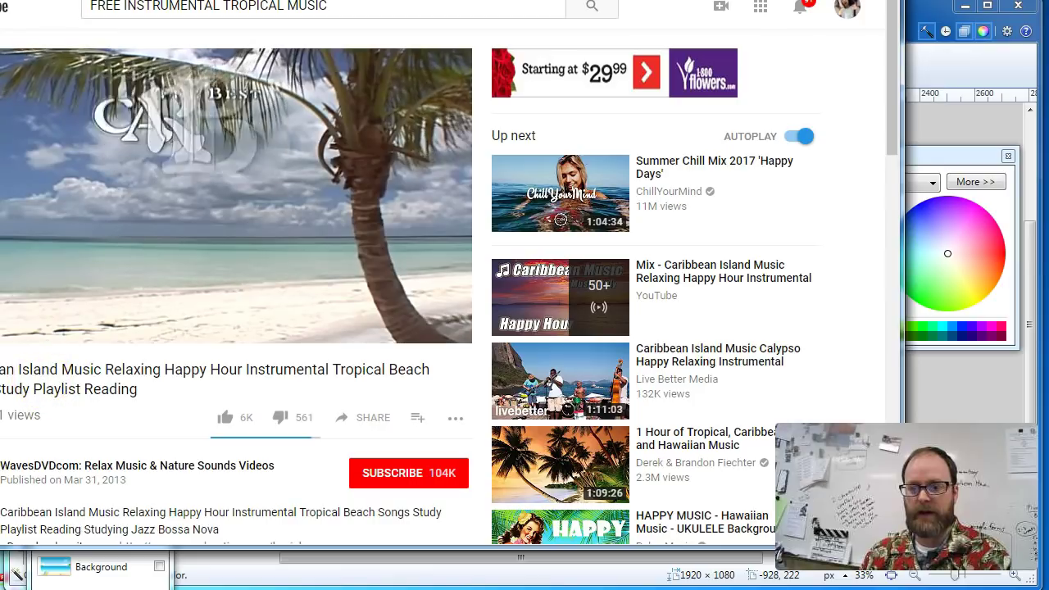
scroll(82, 410, "left", 3)
scroll(82, 409, "right", 2)
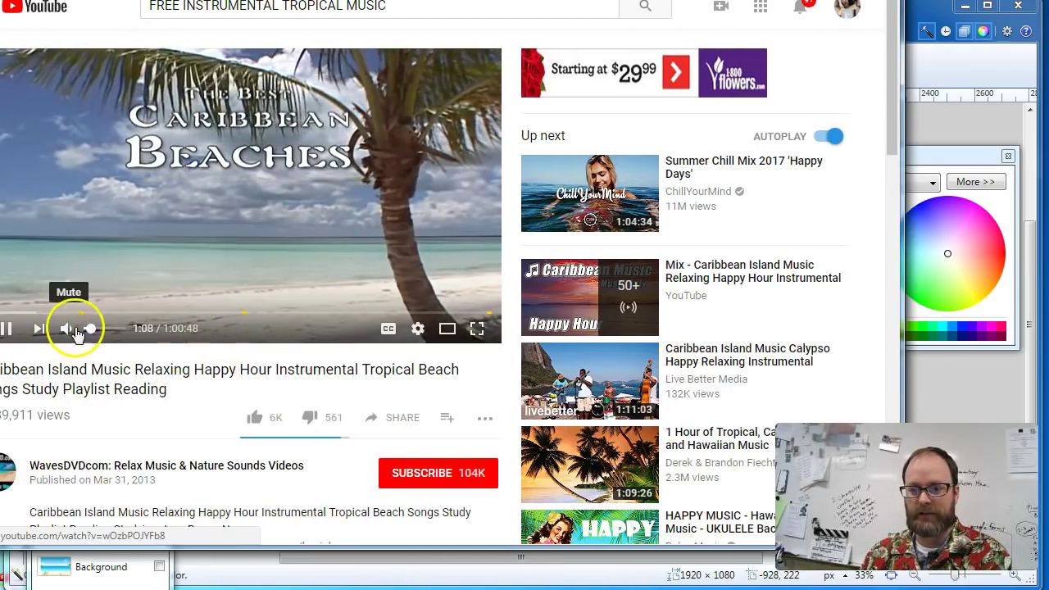
left_click_drag(84, 328, 89, 329)
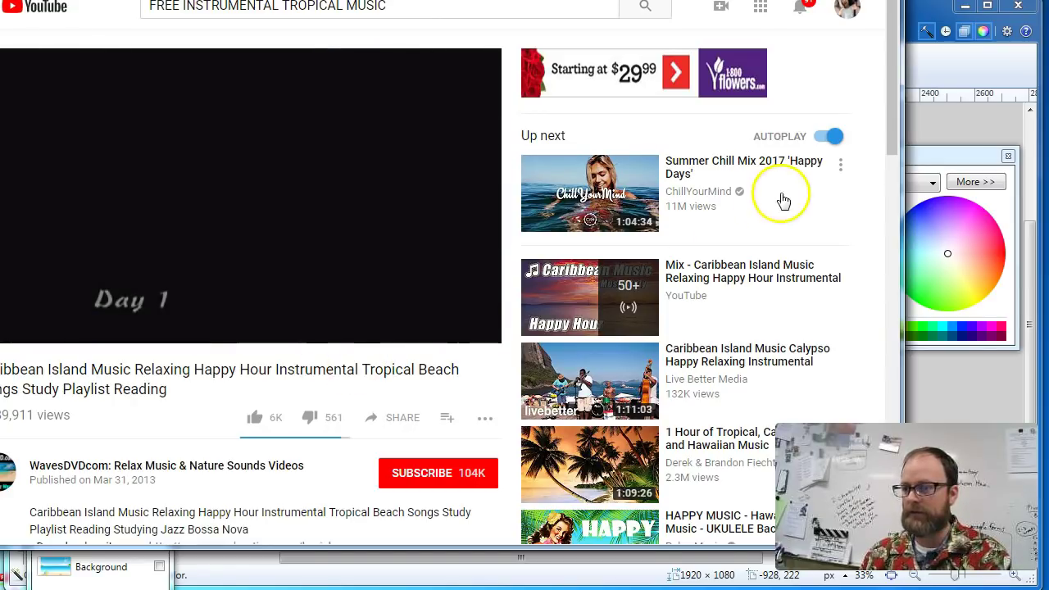
left_click(946, 76)
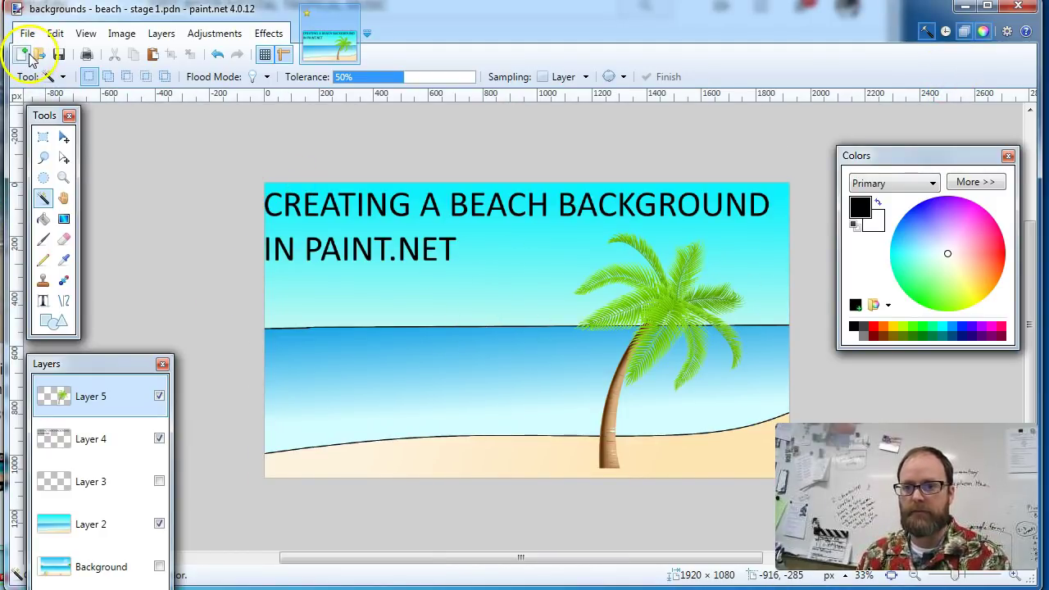
Step: Create a new blank image with width 800 and height 600 pixels
left_click(25, 54)
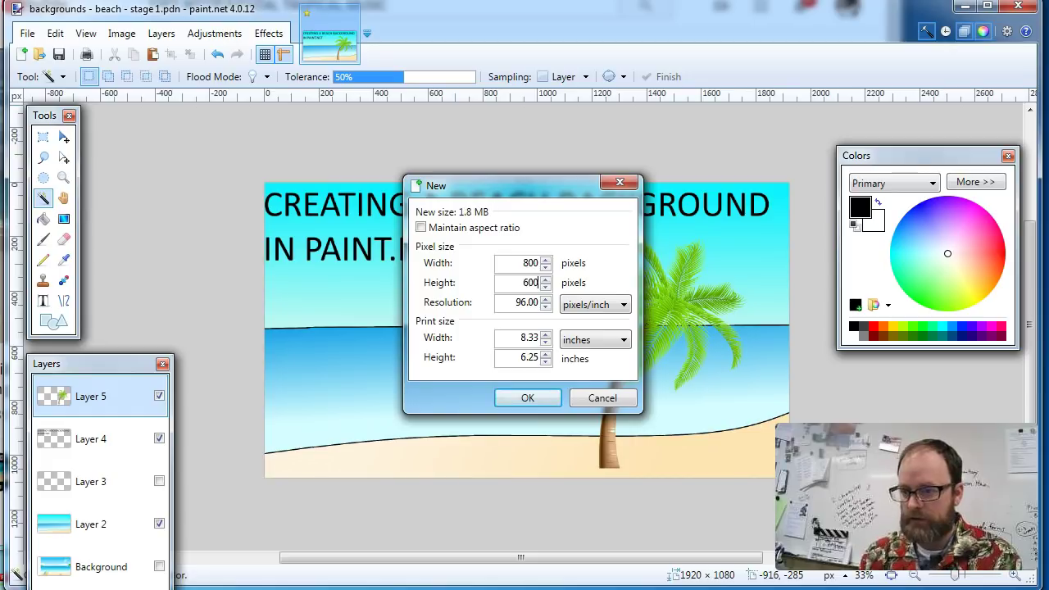
left_click(528, 397)
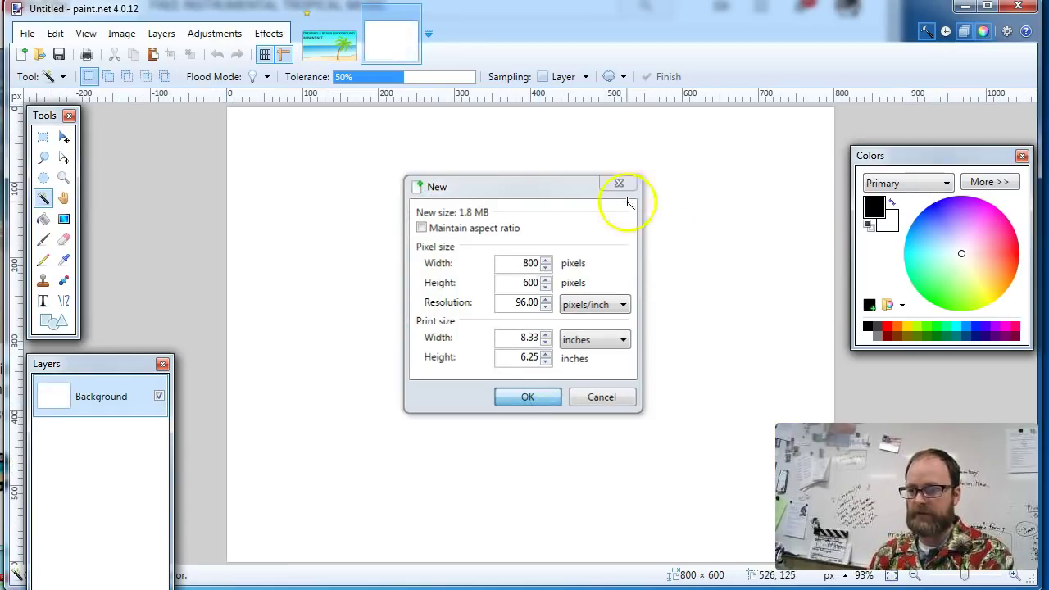
Step: Close the leftover new-image dialog and set the Line/Curve tool's brush width to 5
left_click(528, 398)
left_click(535, 396)
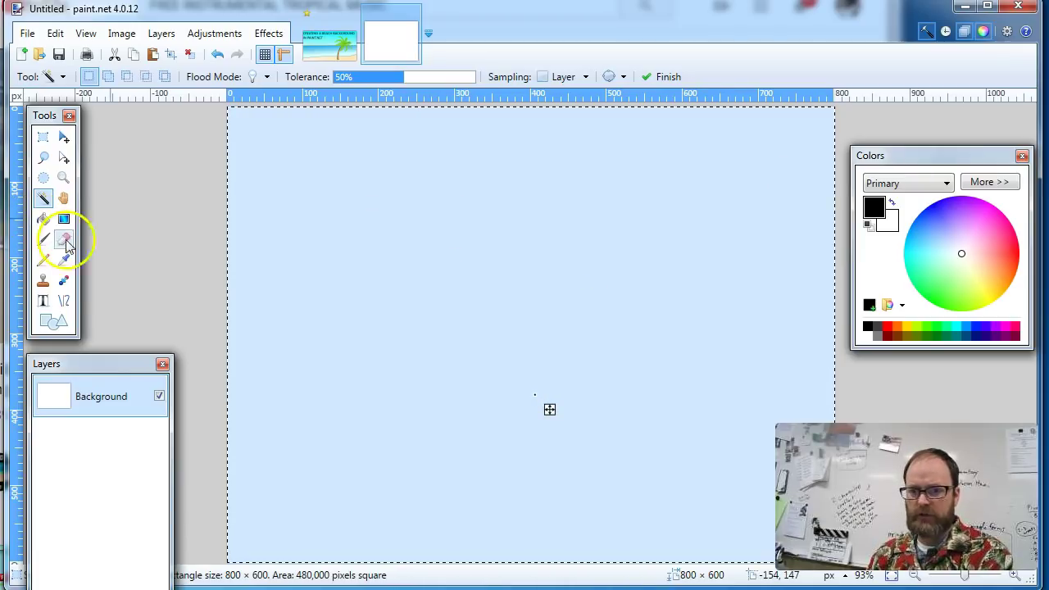
left_click(64, 301)
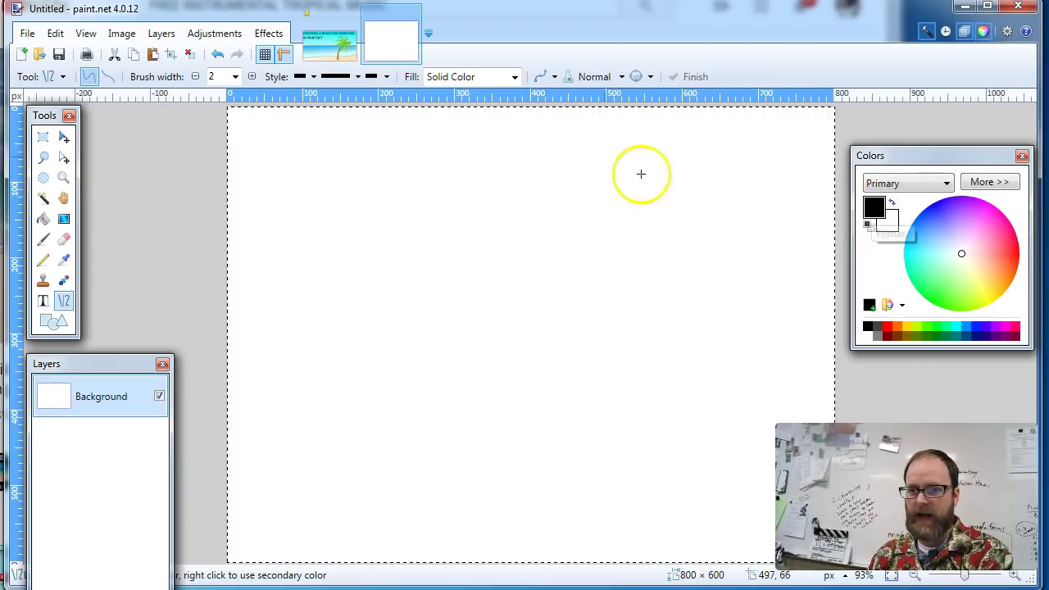
left_click(236, 77)
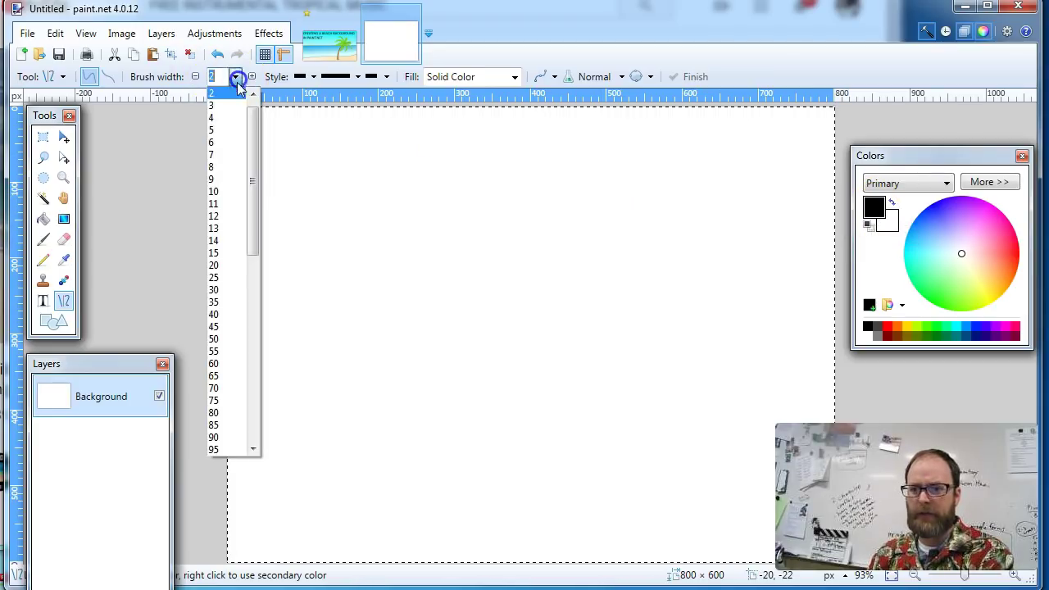
left_click(231, 131)
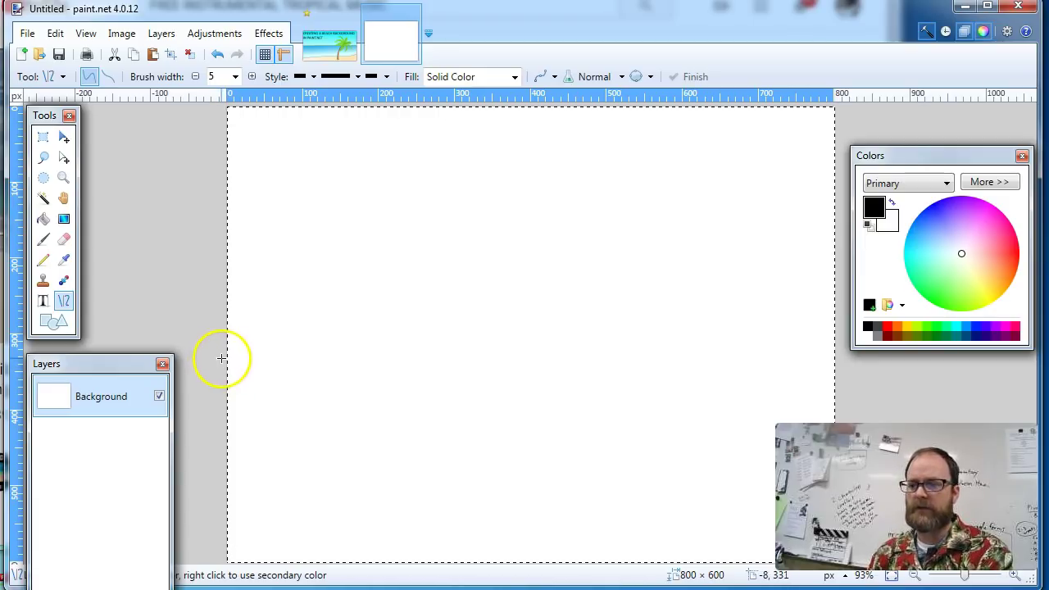
Step: Draw a curved black shoreline sweeping to the bottom edge and a straight horizon line across
left_click_drag(211, 339, 656, 562)
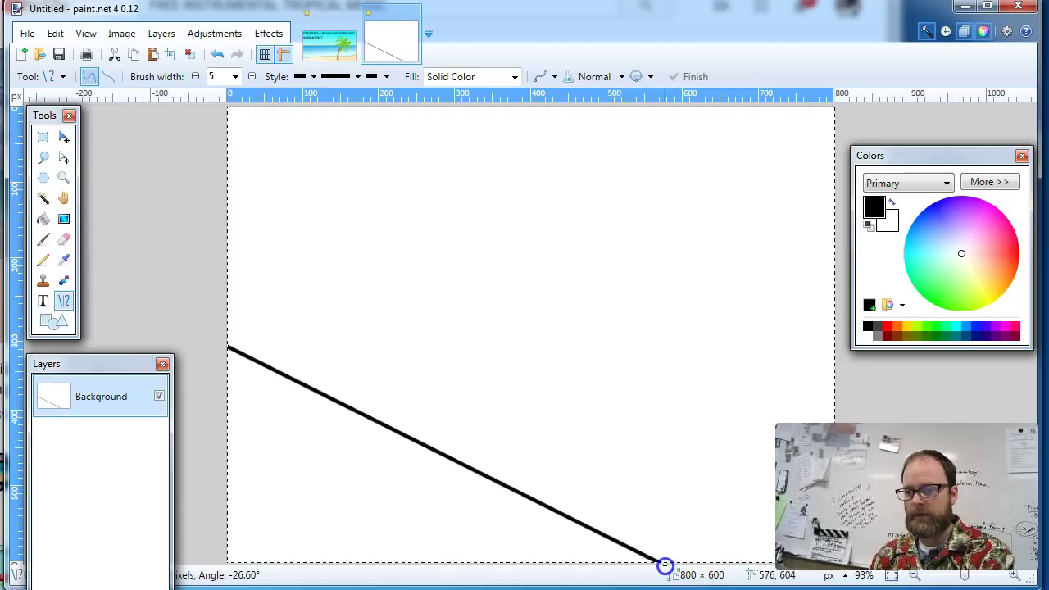
left_click_drag(358, 412, 402, 392)
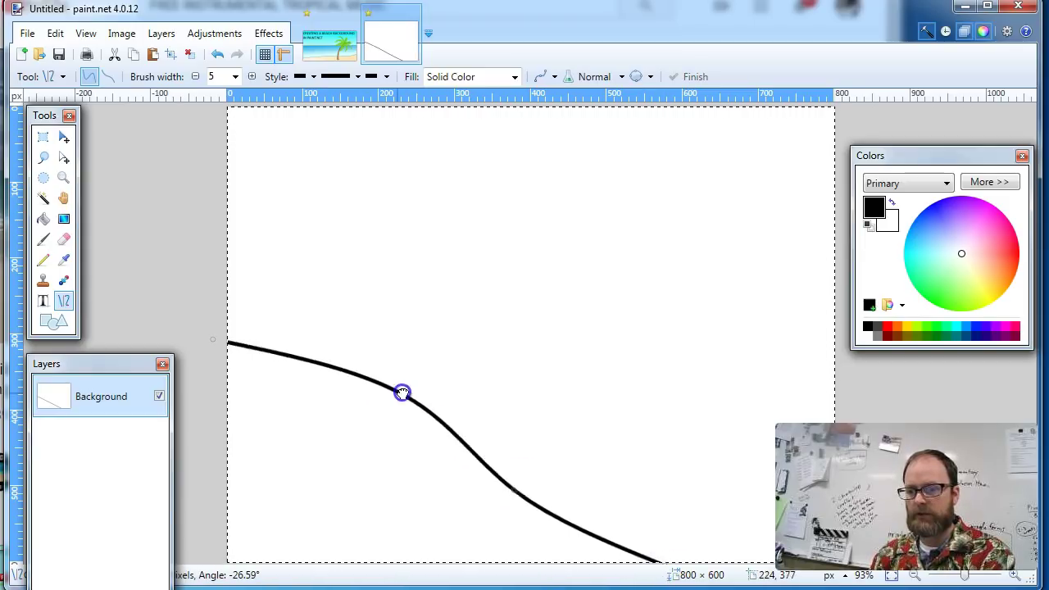
left_click_drag(533, 499, 559, 468)
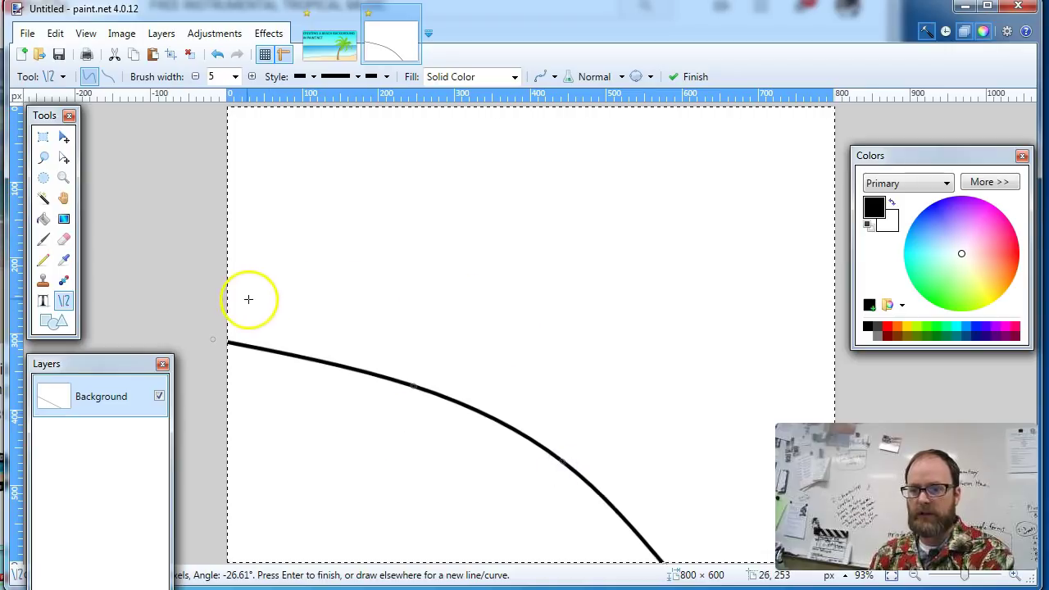
left_click_drag(216, 288, 840, 299)
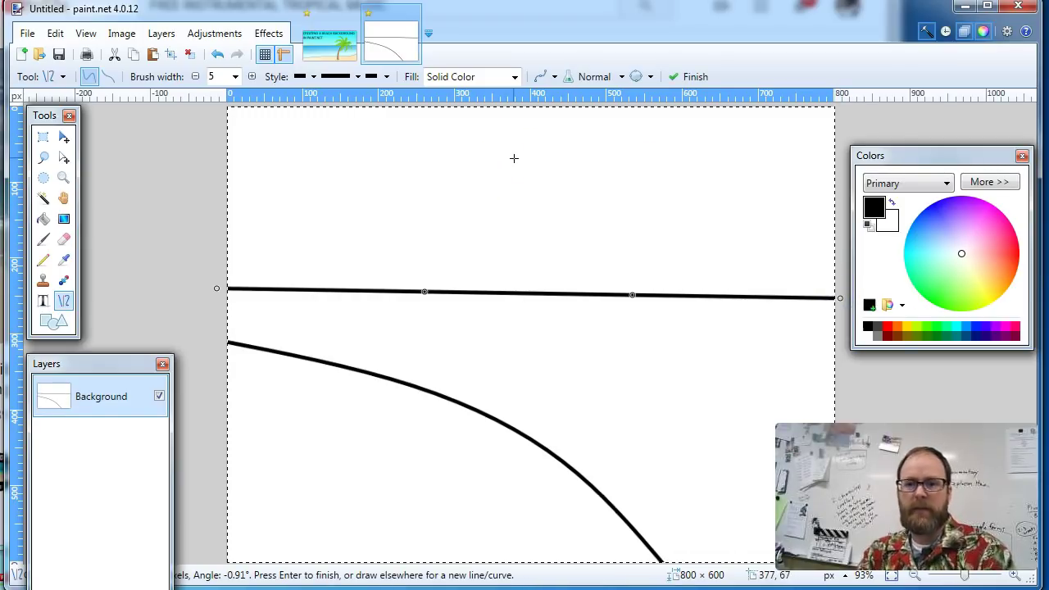
key("Return")
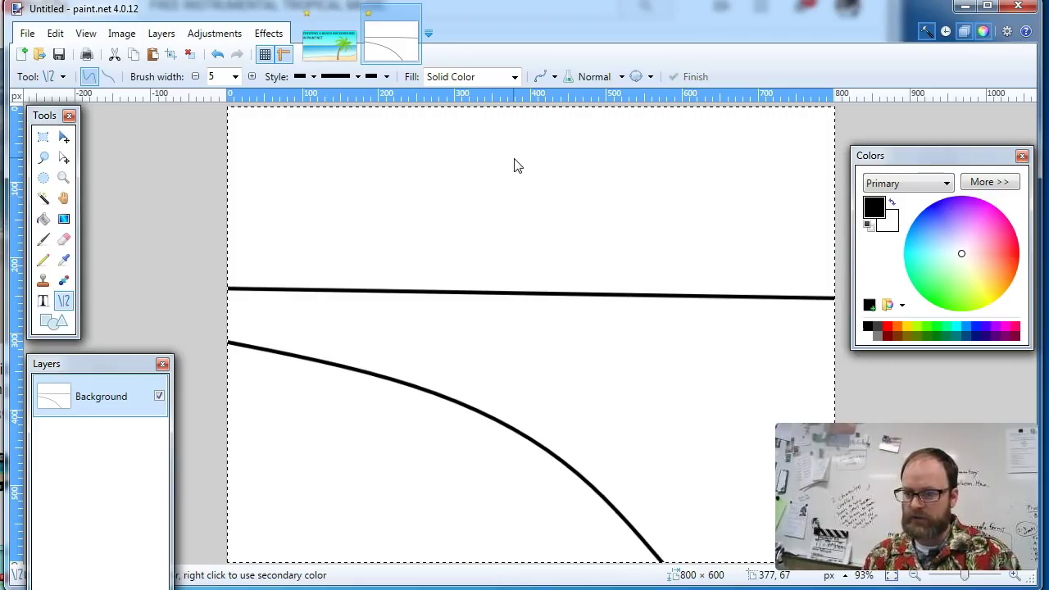
Step: Select the area below the shoreline curve with the Magic Wand
left_click(43, 219)
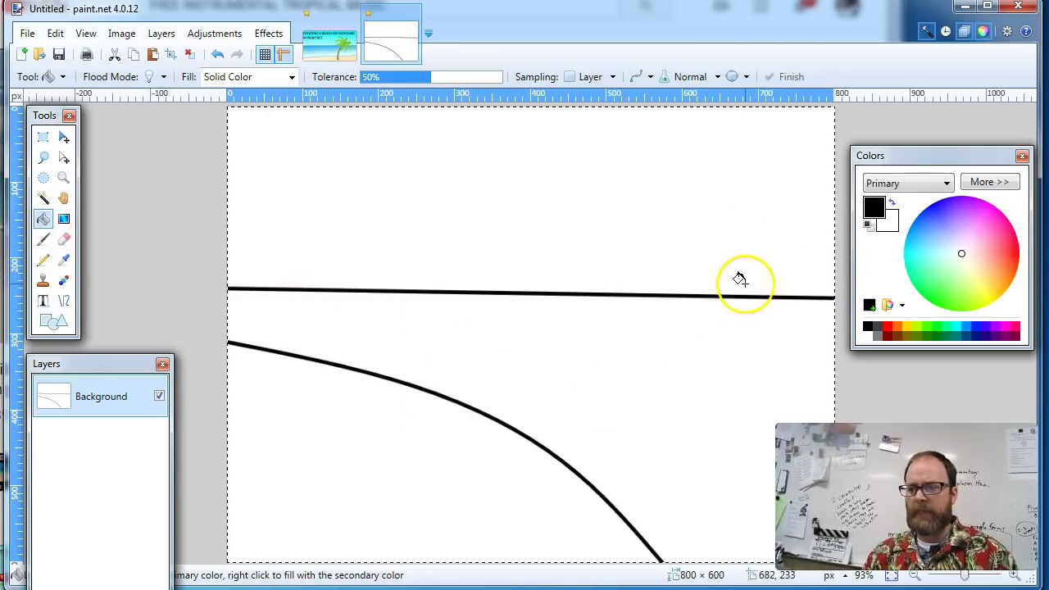
left_click(45, 203)
left_click(297, 450)
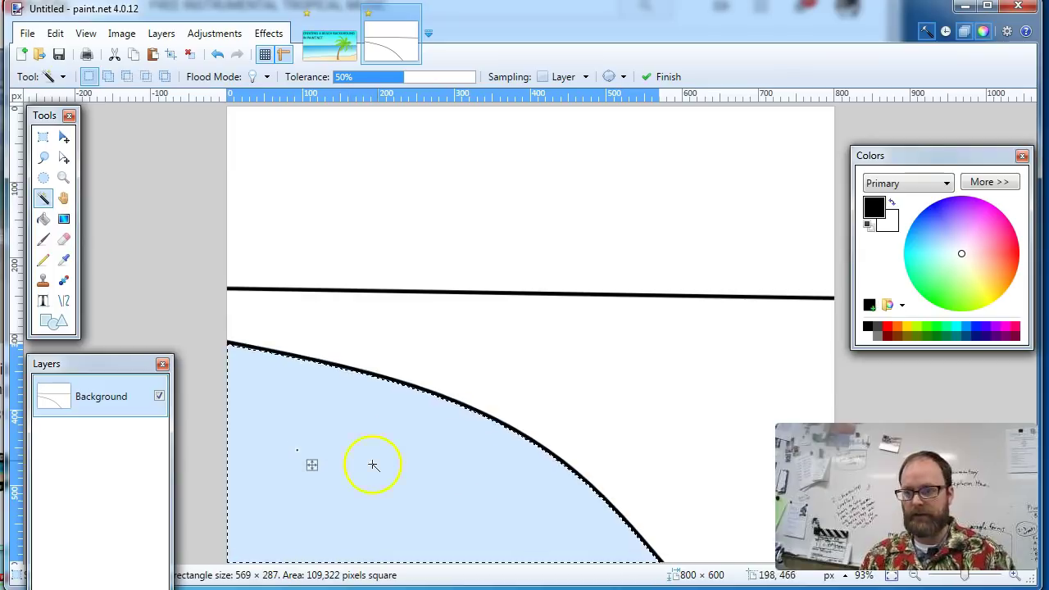
Step: Choose a pale sandy yellow as the primary colour and move the Colors panel nearer the canvas
left_click(974, 270)
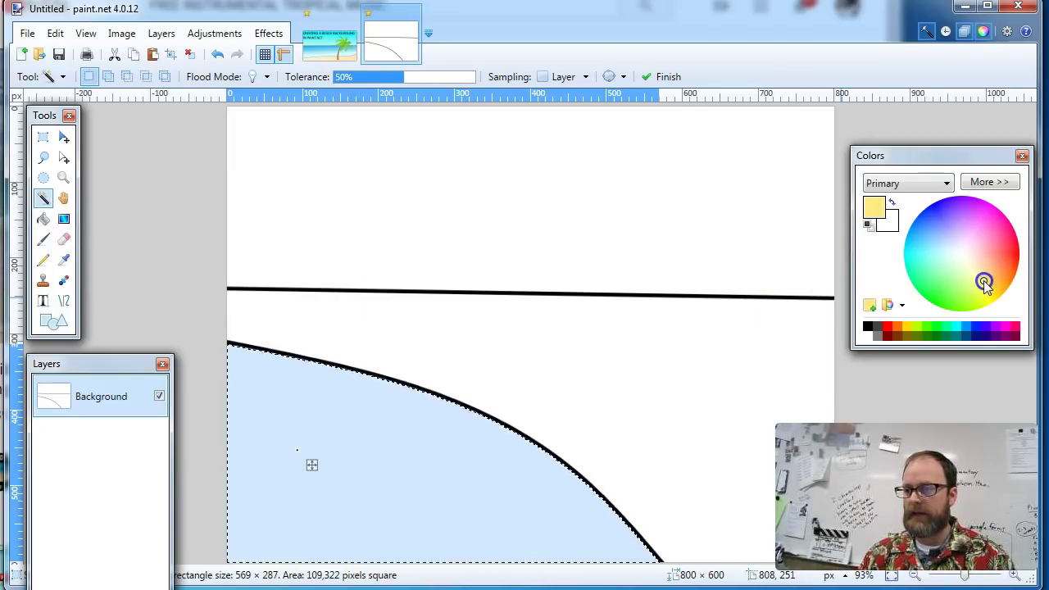
left_click_drag(982, 289, 992, 286)
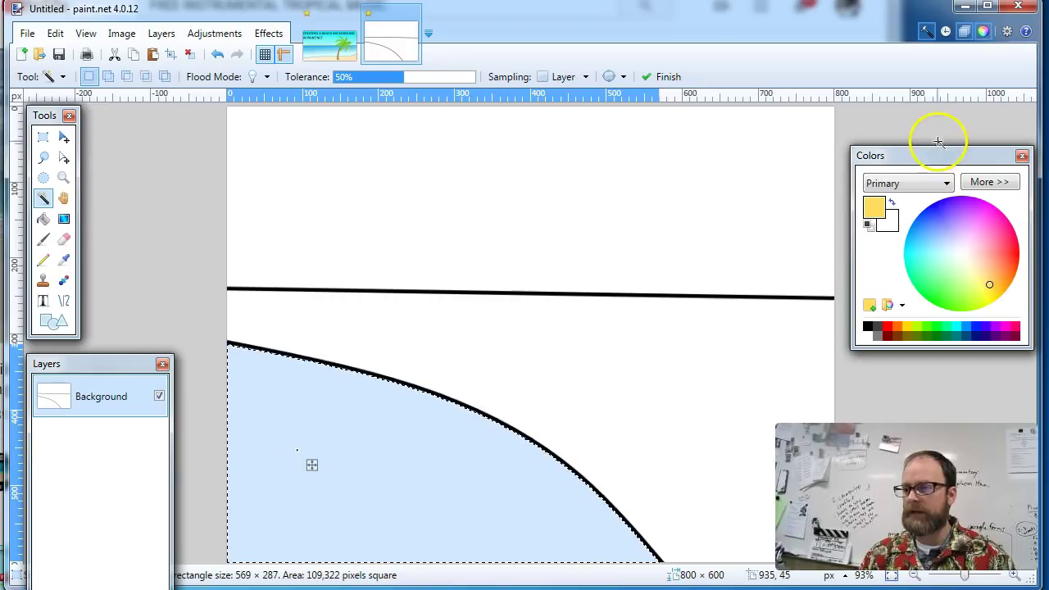
left_click_drag(943, 159, 750, 119)
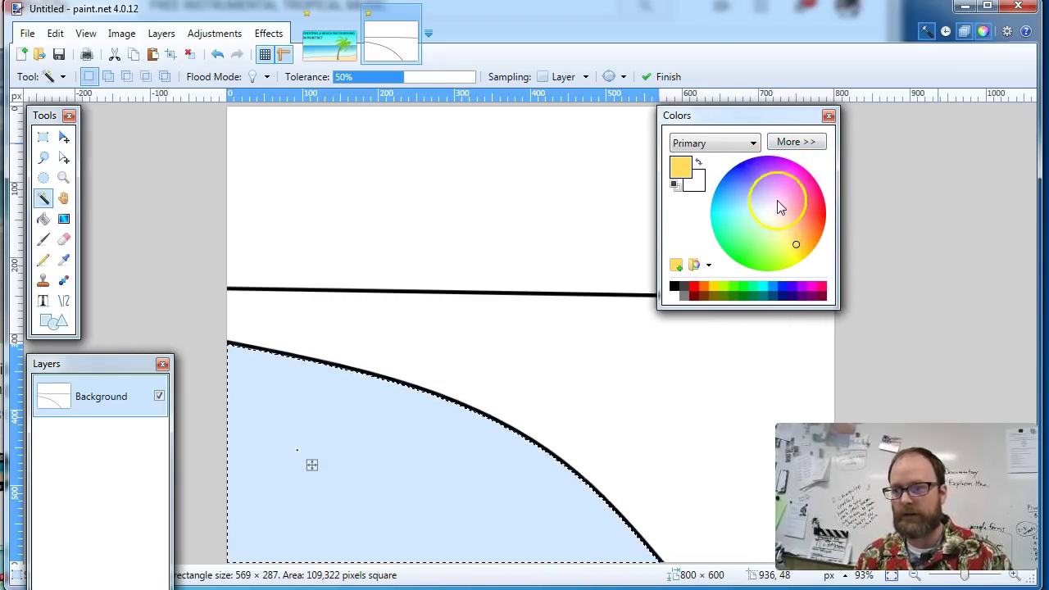
Step: Set the primary colour to a dark gold (CCAA00) by lowering the yellow's value to 80
left_click(797, 142)
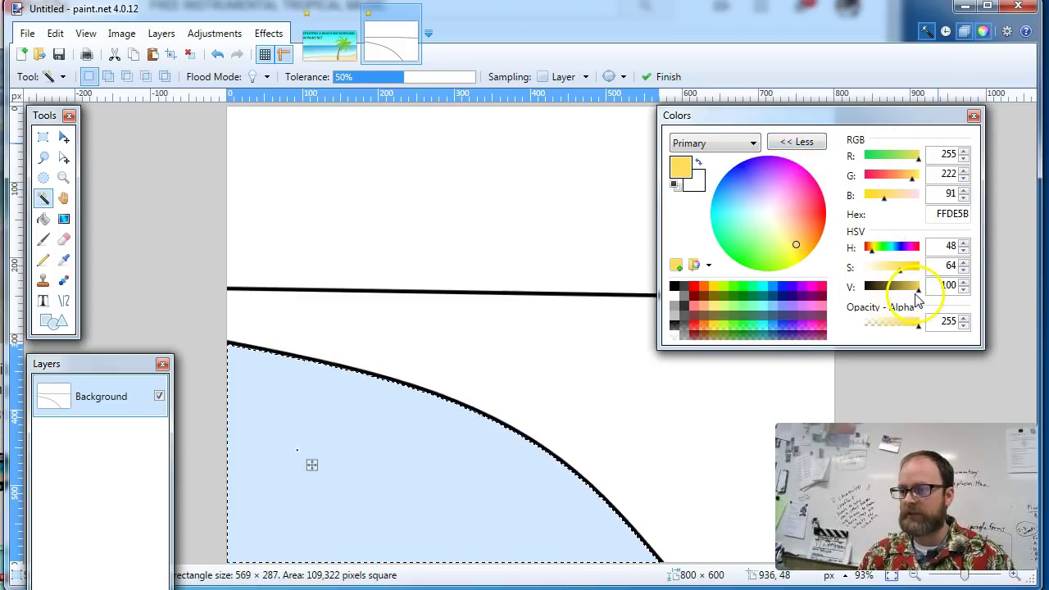
left_click_drag(916, 295, 906, 297)
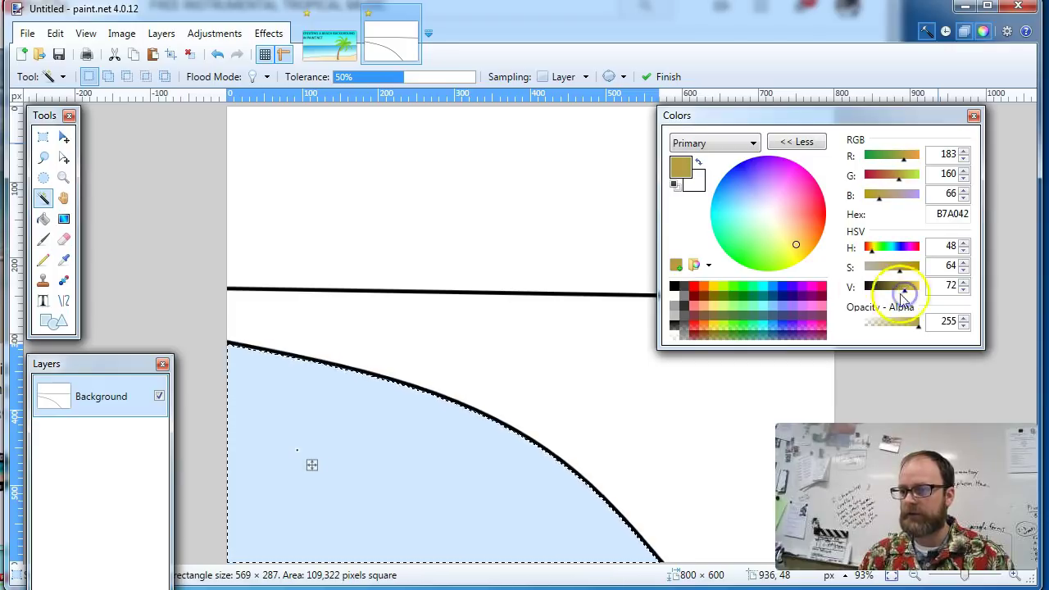
left_click(799, 143)
left_click(793, 145)
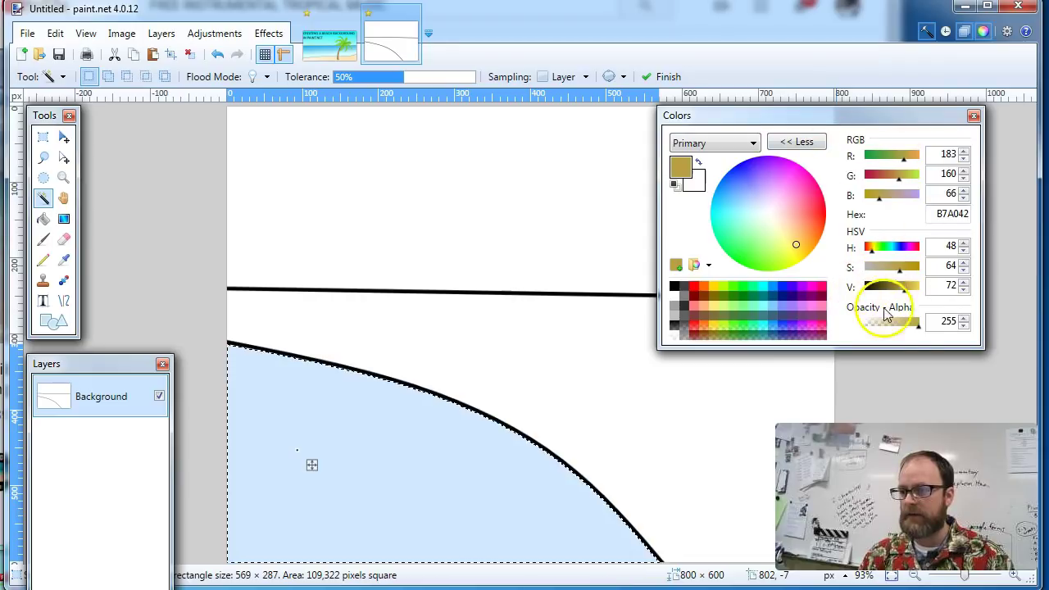
left_click(693, 288)
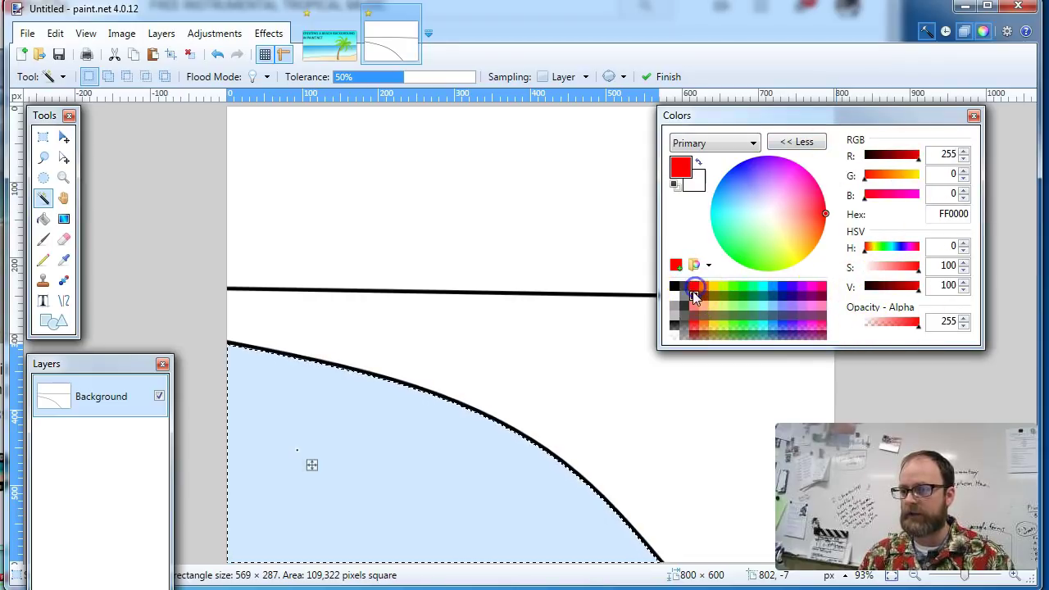
left_click(674, 286)
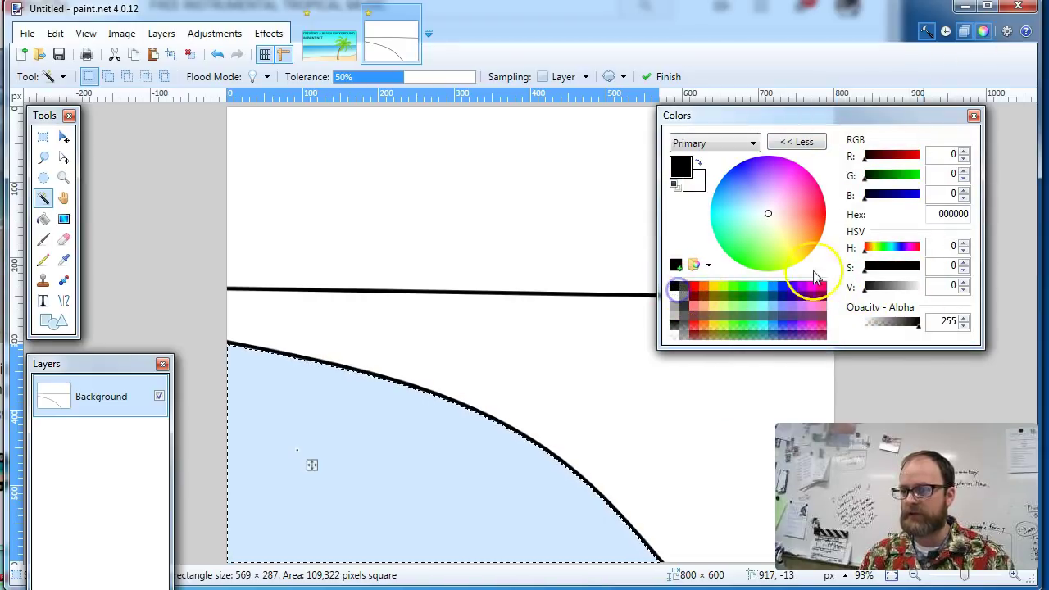
left_click(728, 315)
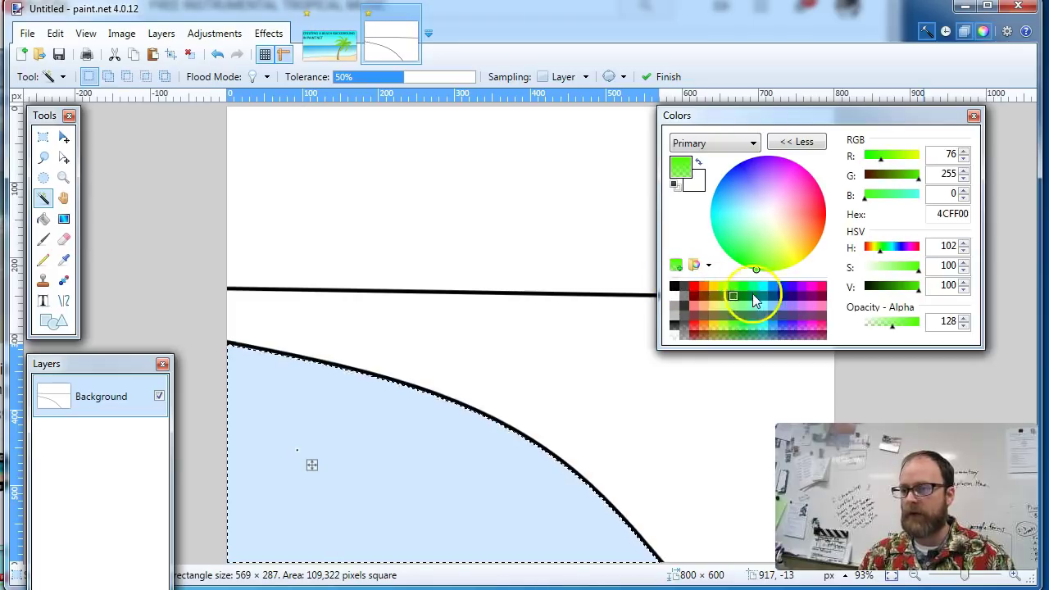
left_click(712, 287)
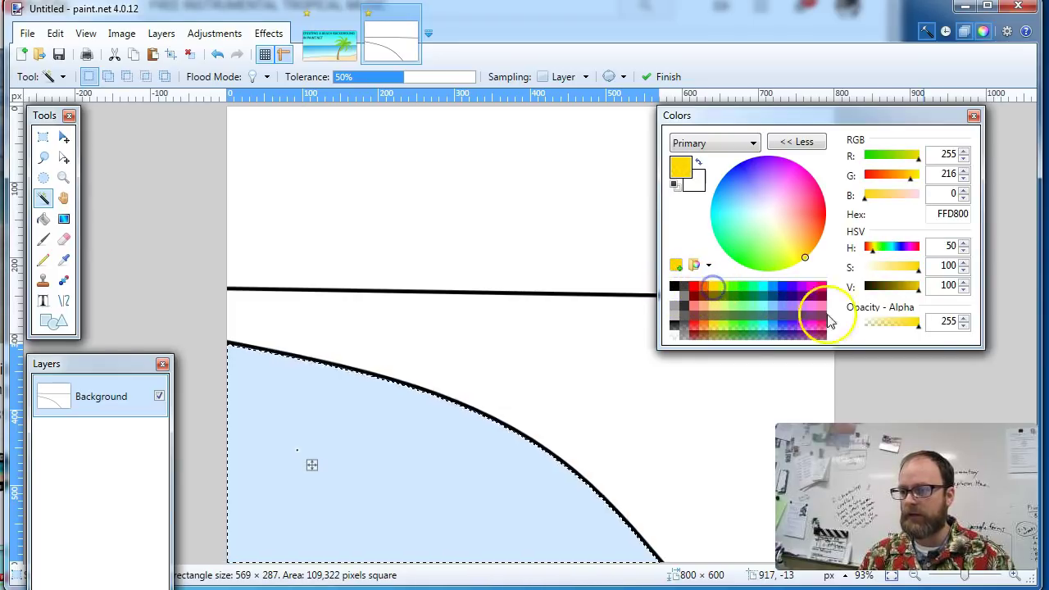
left_click_drag(916, 286, 908, 287)
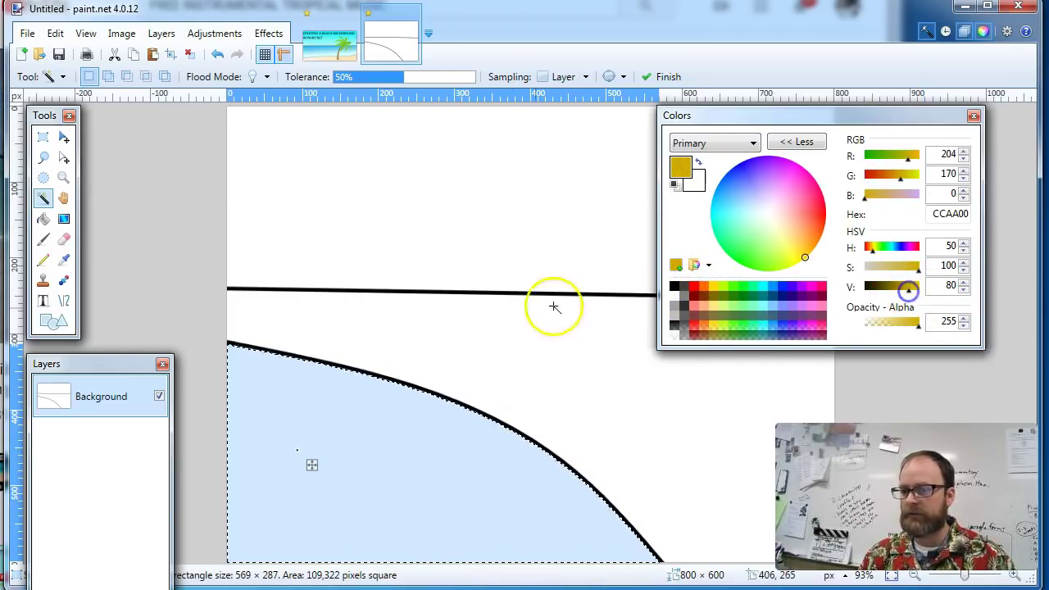
Step: Set the secondary colour to a saturated bright yellow (FFF42D) and shrink the Colors panel
left_click(694, 183)
left_click(734, 306)
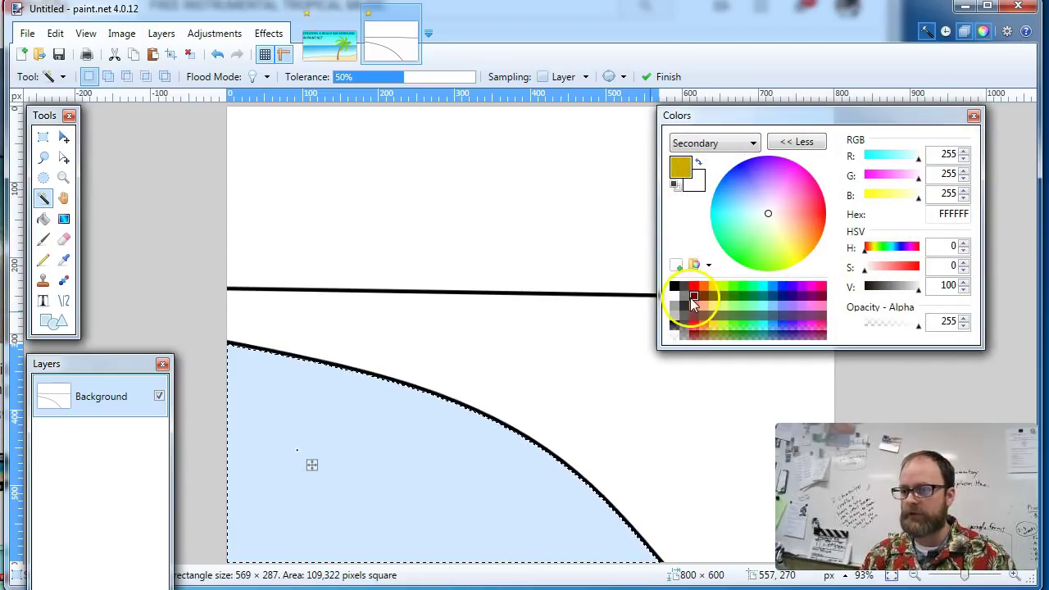
left_click(787, 245)
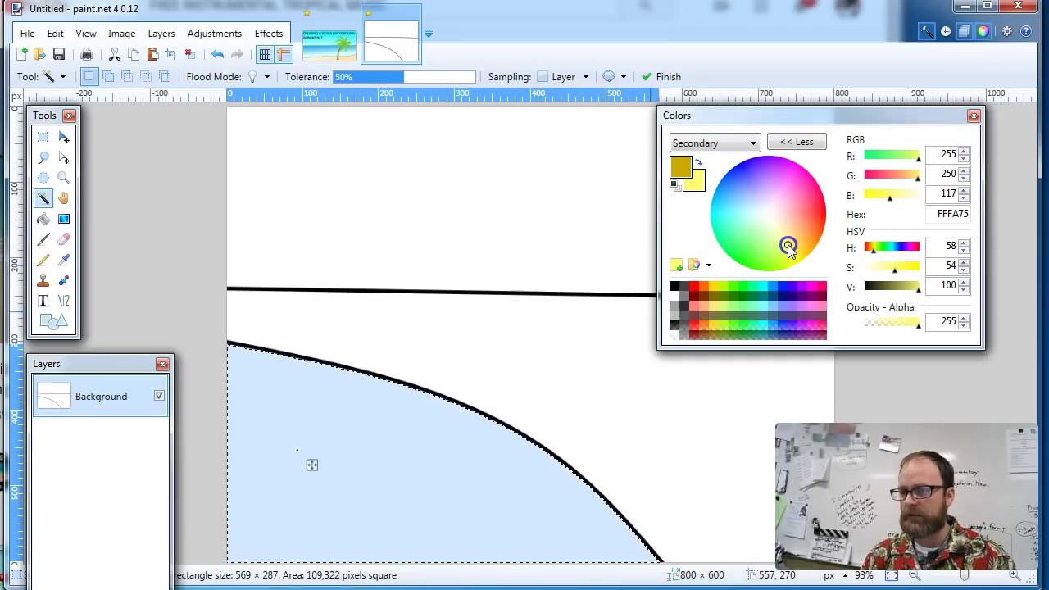
left_click_drag(788, 248, 792, 251)
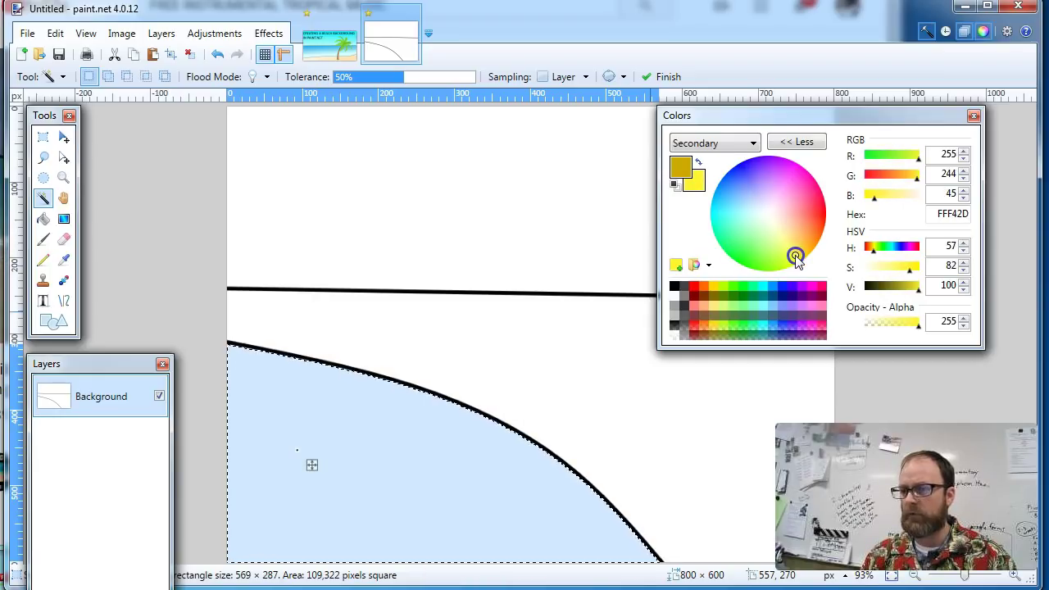
left_click(796, 149)
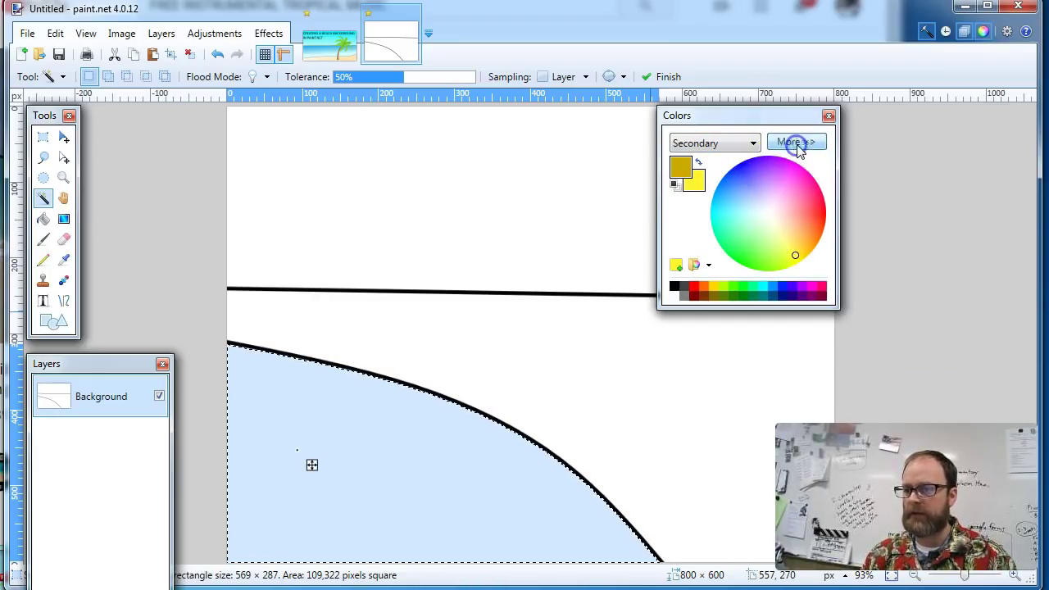
Step: Fill the sand selection with a dark-gold-to-bright-yellow gradient angled along the shoreline curve
left_click(65, 220)
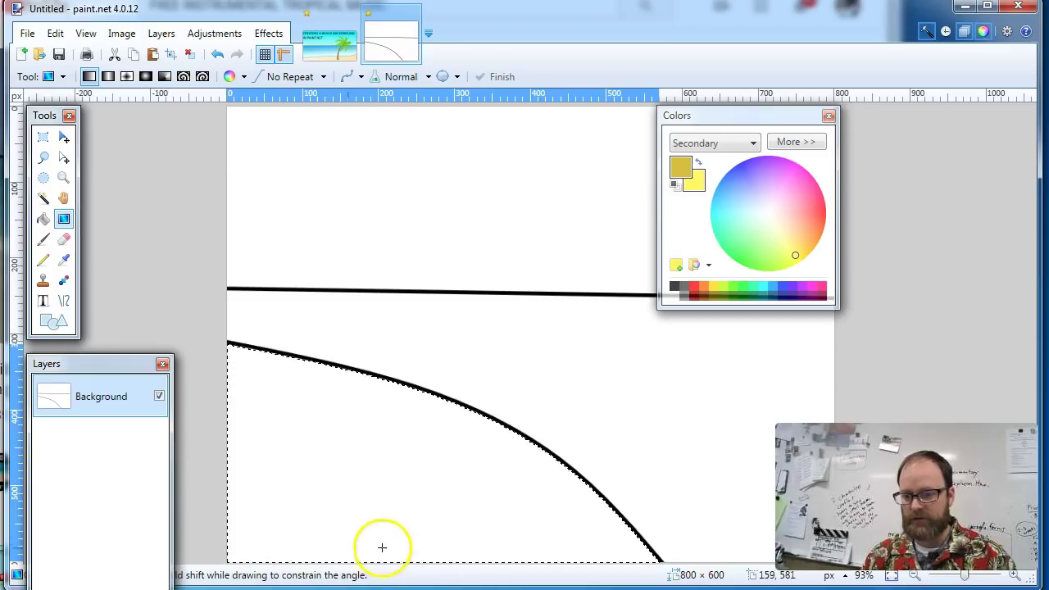
left_click_drag(361, 557, 437, 425)
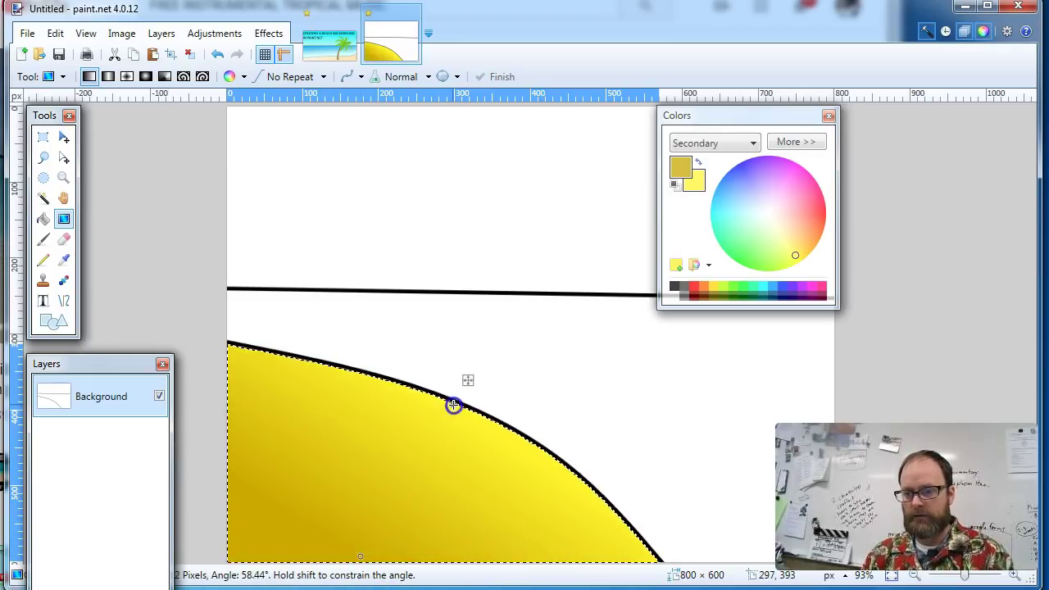
left_click_drag(479, 392, 453, 399)
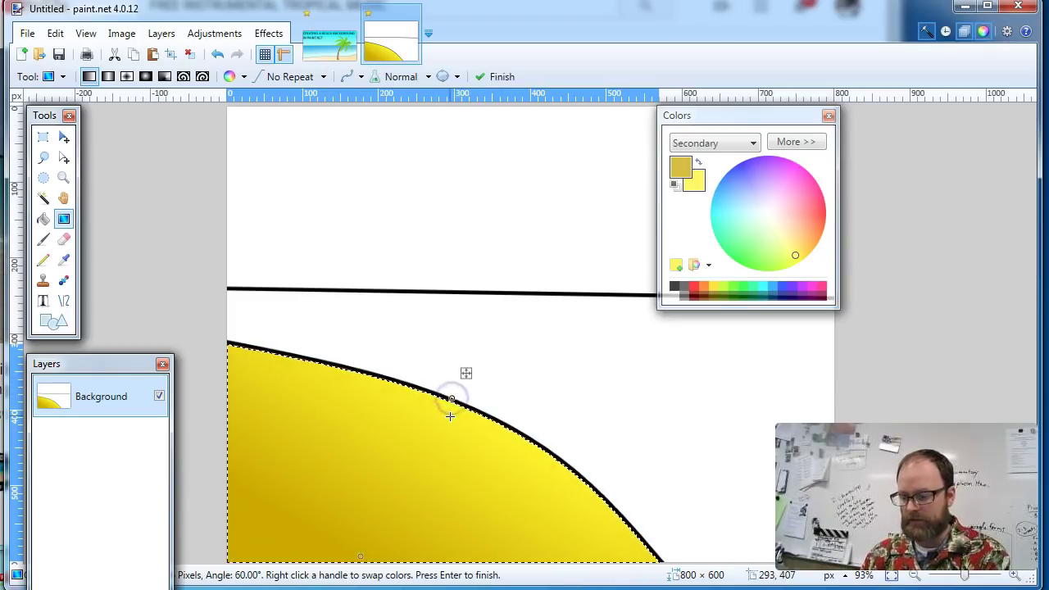
key("Return")
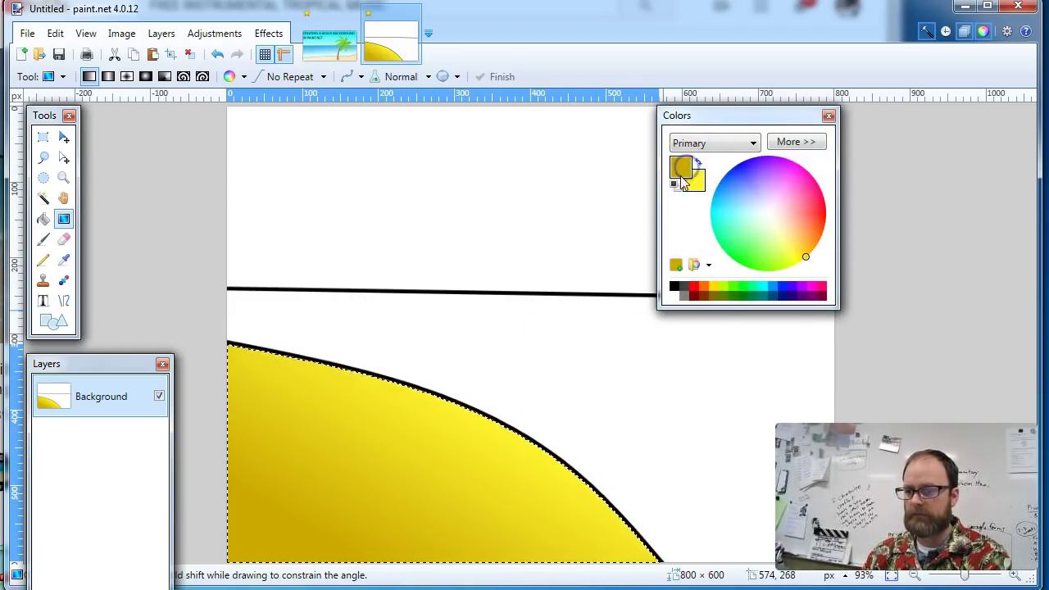
Step: Set cyan as the primary colour and Magic Wand-select the white water band between horizon and sand
left_click(762, 285)
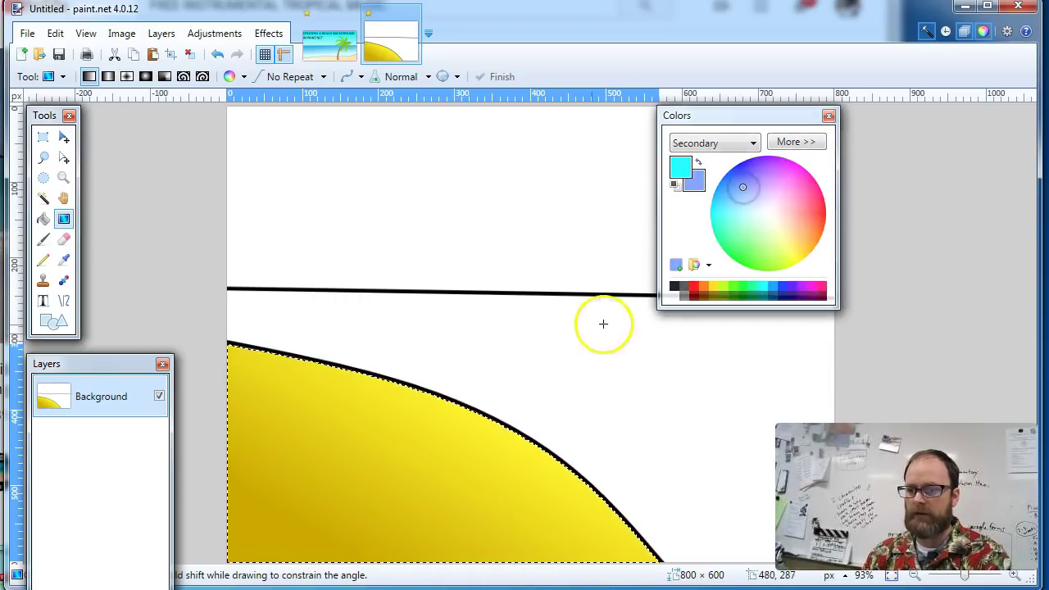
left_click(44, 197)
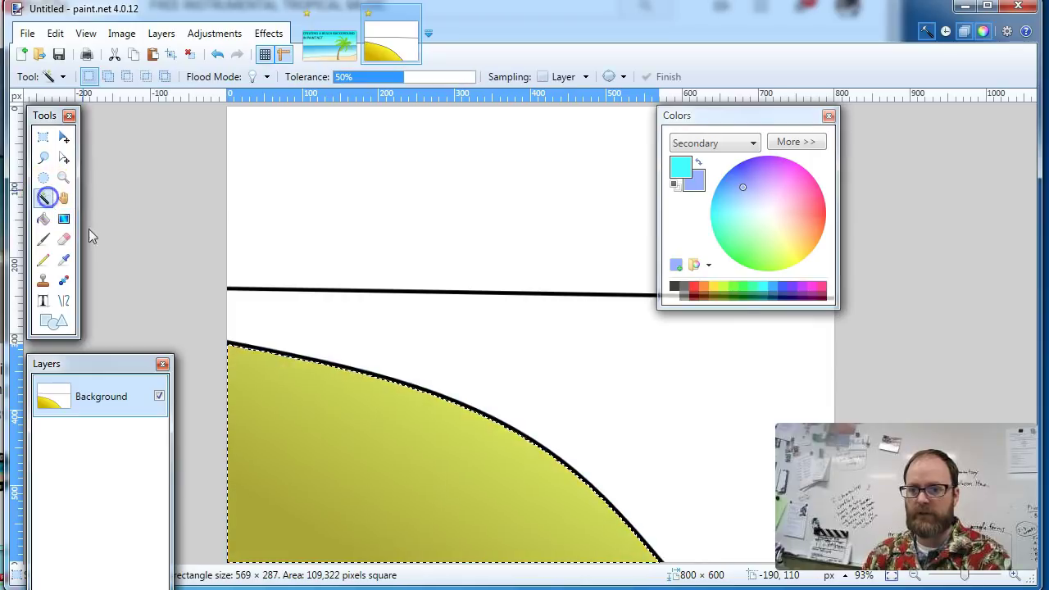
left_click(466, 339)
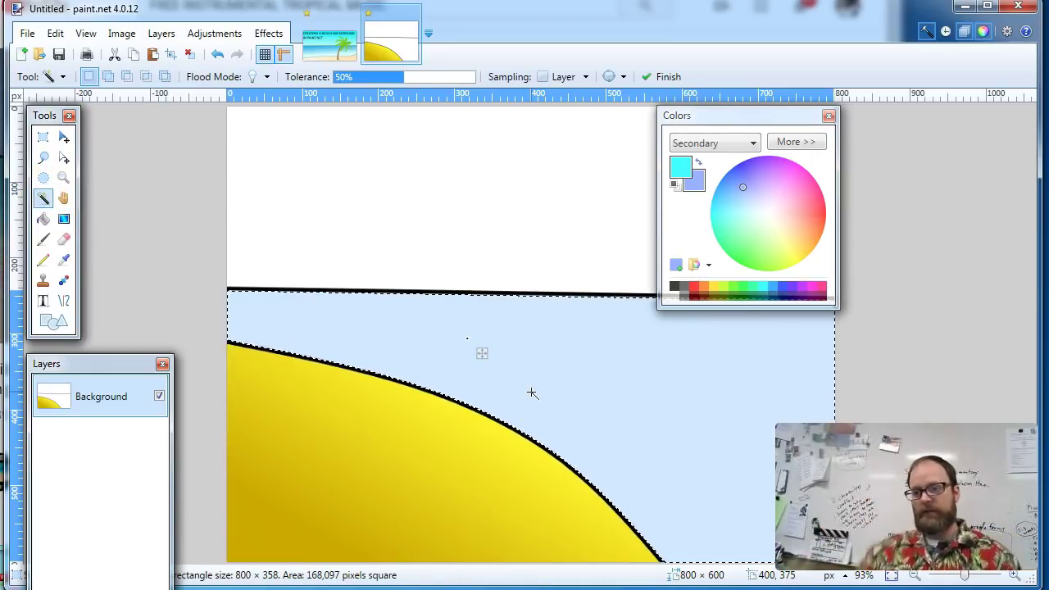
left_click_drag(739, 113, 955, 94)
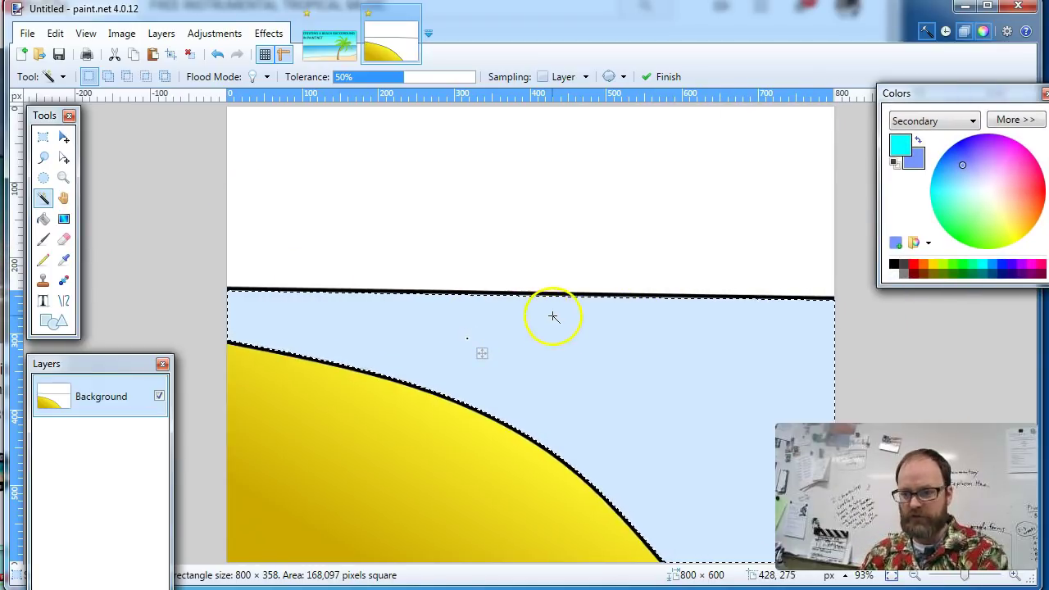
left_click(559, 357)
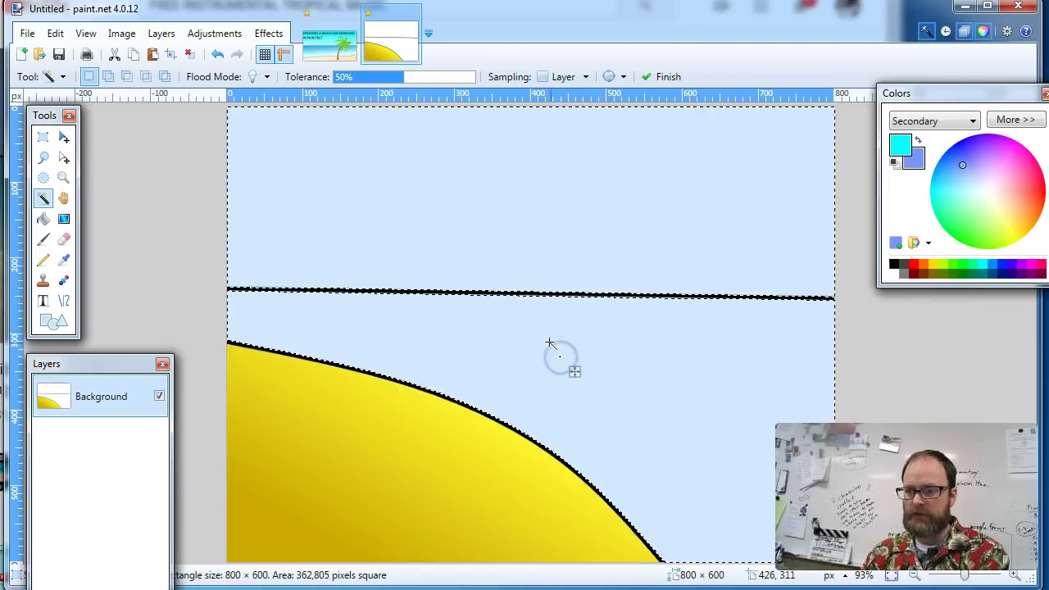
left_click(63, 218)
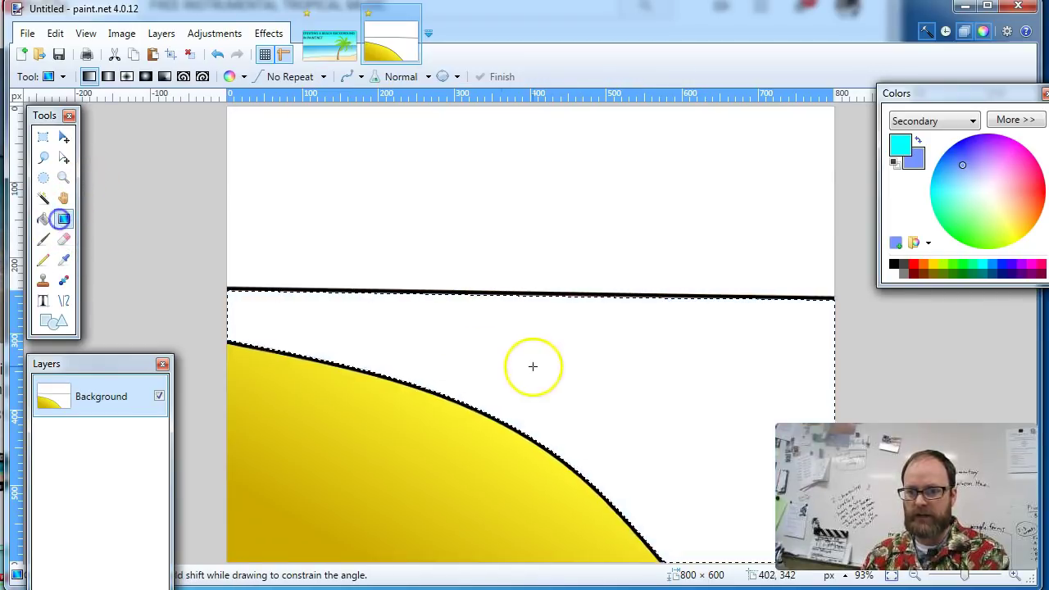
Step: Draw a vertical water gradient from the horizon down, mostly cyan fading to light blue, then deselect
left_click_drag(565, 306, 545, 463)
left_click_drag(541, 508, 535, 576)
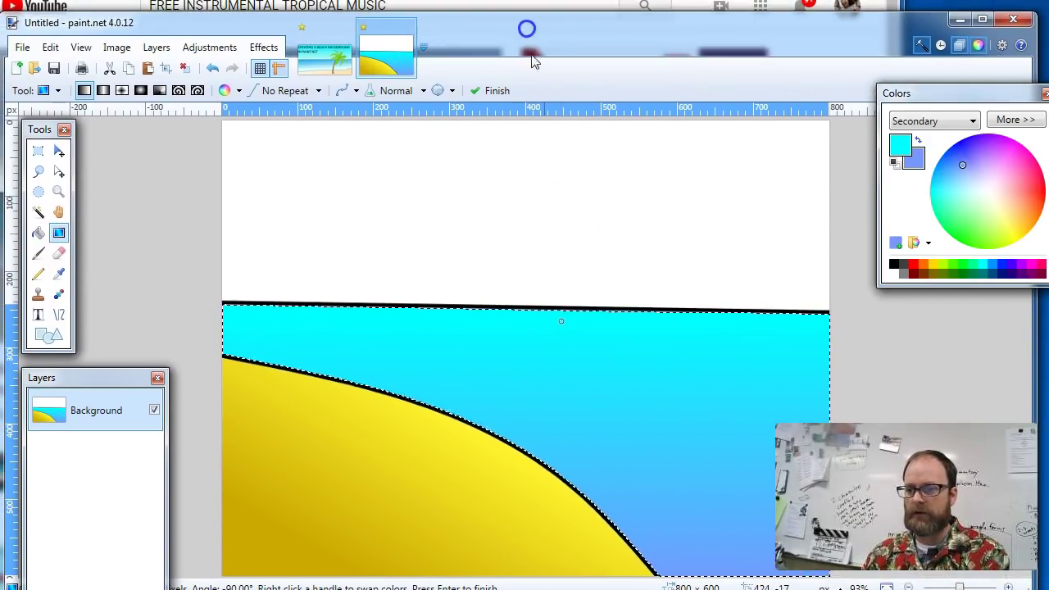
left_click_drag(573, 276, 562, 457)
left_click_drag(574, 152, 574, 567)
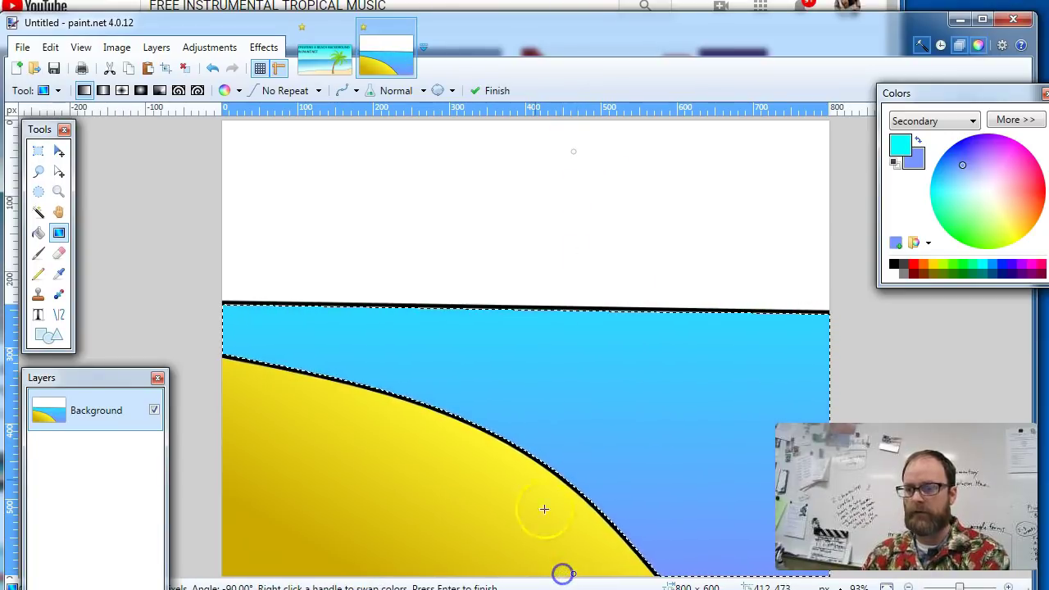
left_click_drag(565, 318, 571, 364)
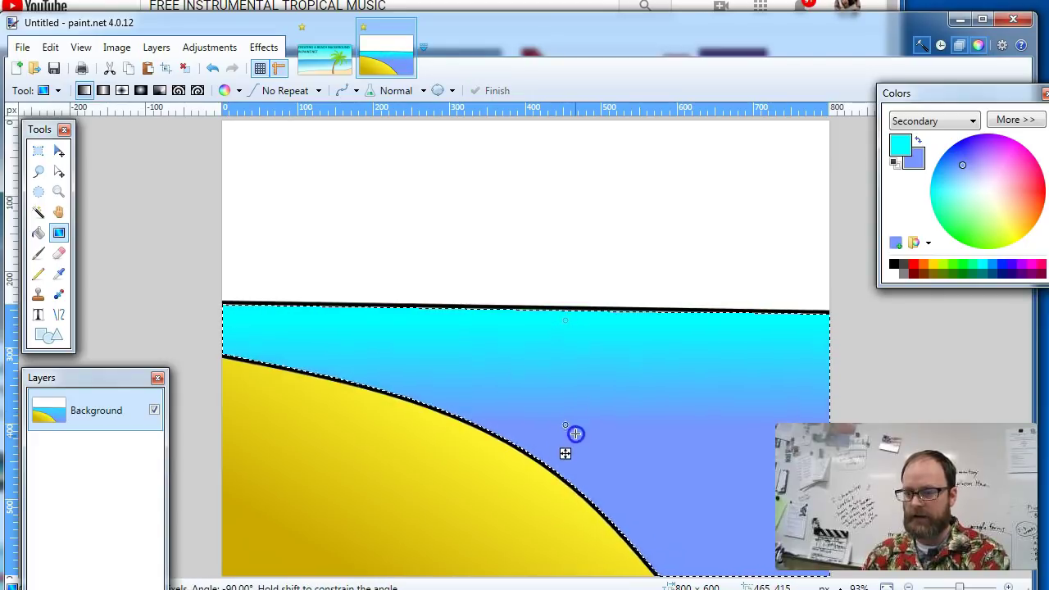
left_click_drag(575, 443, 572, 589)
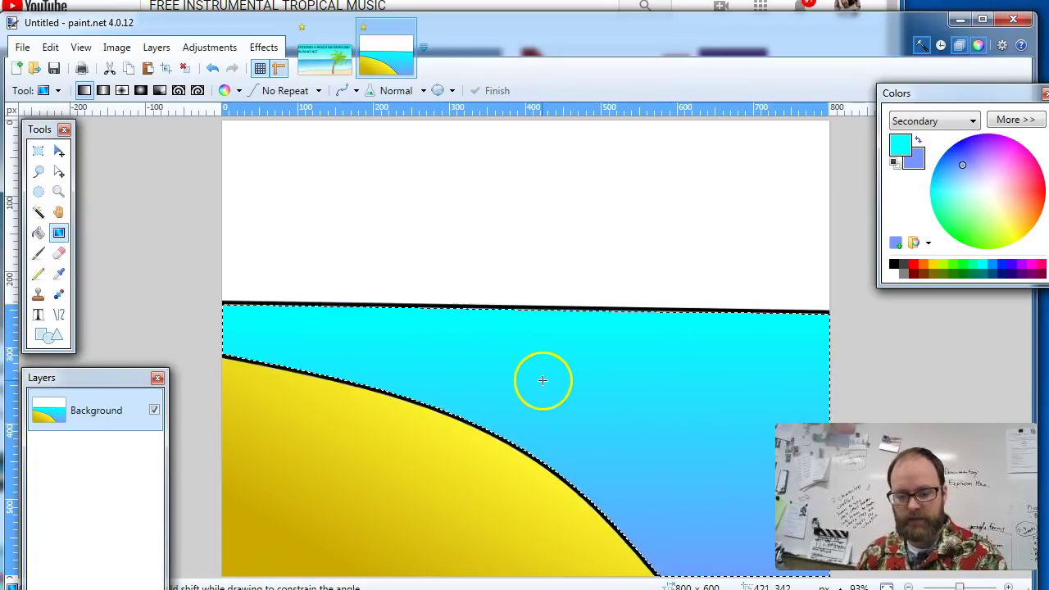
key("ctrl+d")
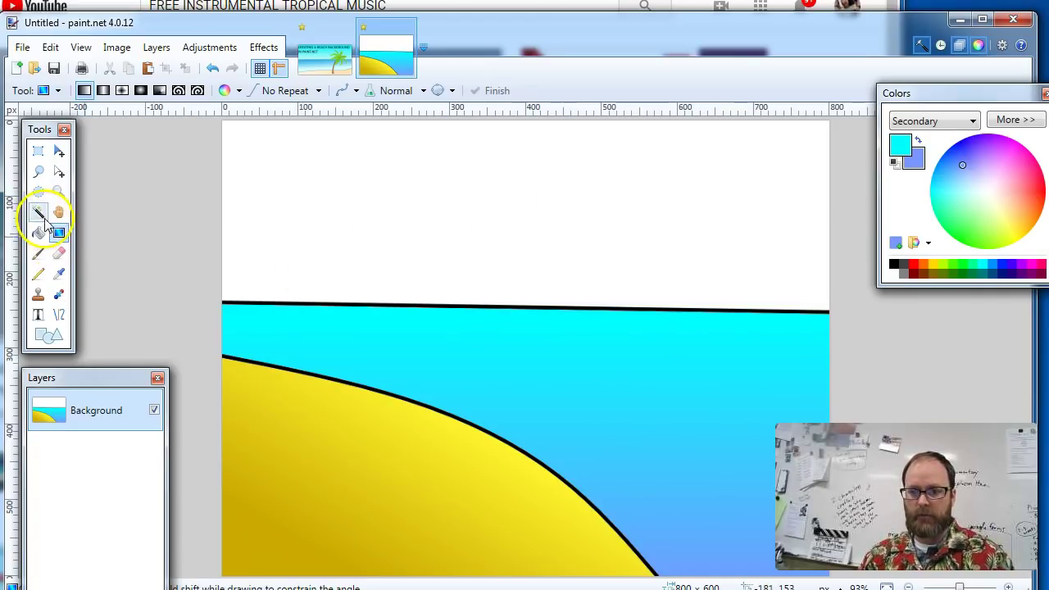
Step: Undo the accidental blue fill of the whole picture and Magic Wand-select the white sky area
left_click(531, 233)
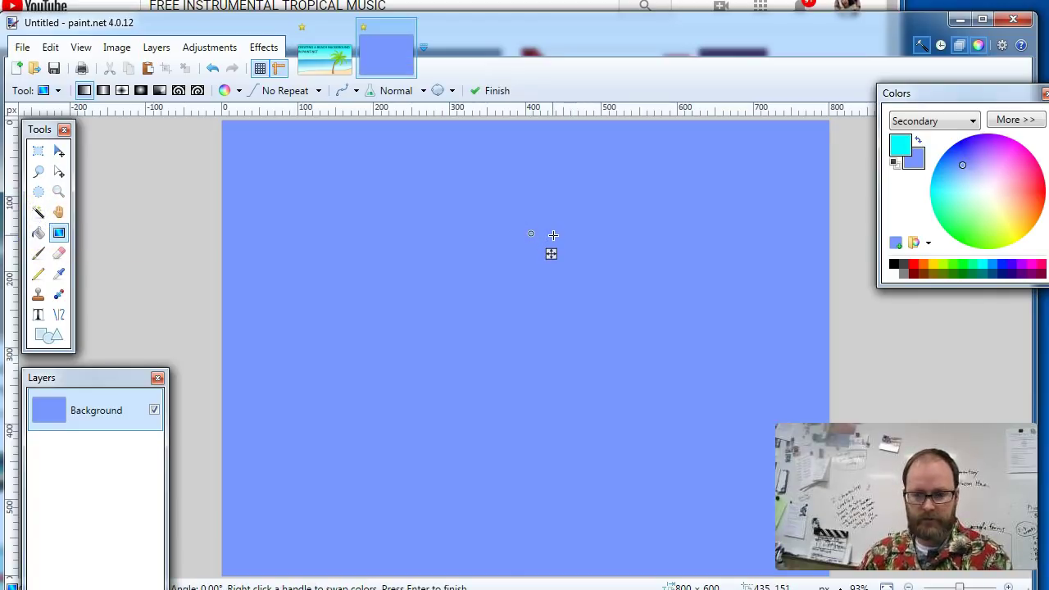
key("ctrl+z")
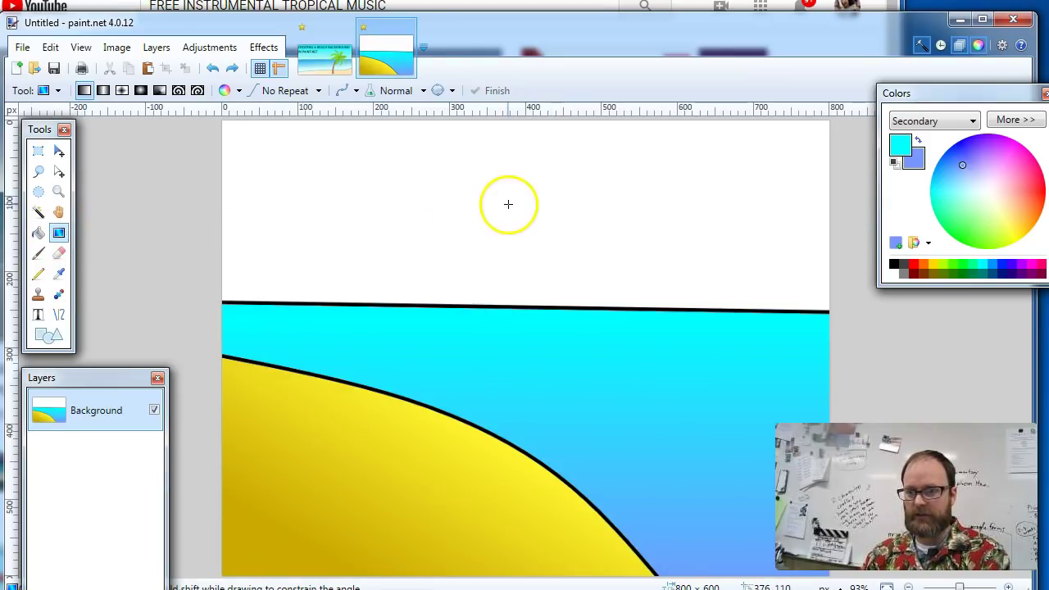
left_click(39, 211)
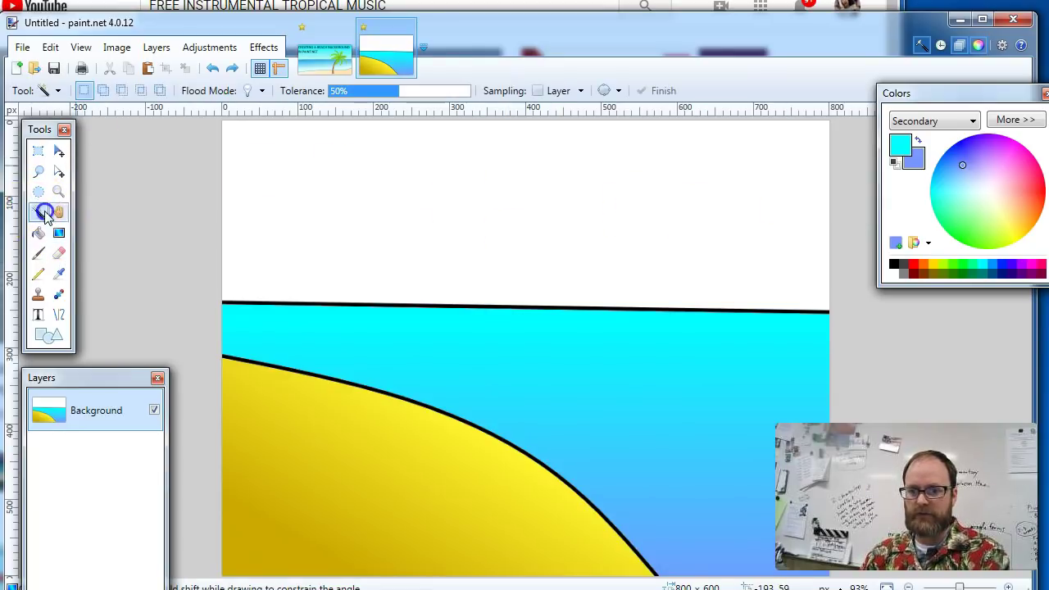
left_click(541, 217)
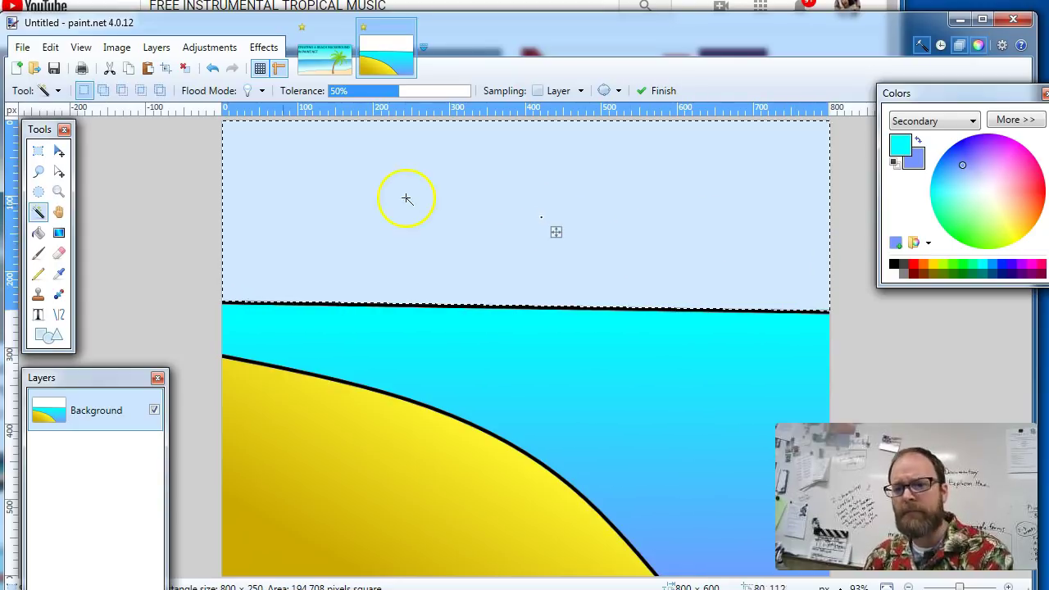
Step: Fill the sky with a bright-blue-to-soft-green gradient and deselect it
left_click(58, 233)
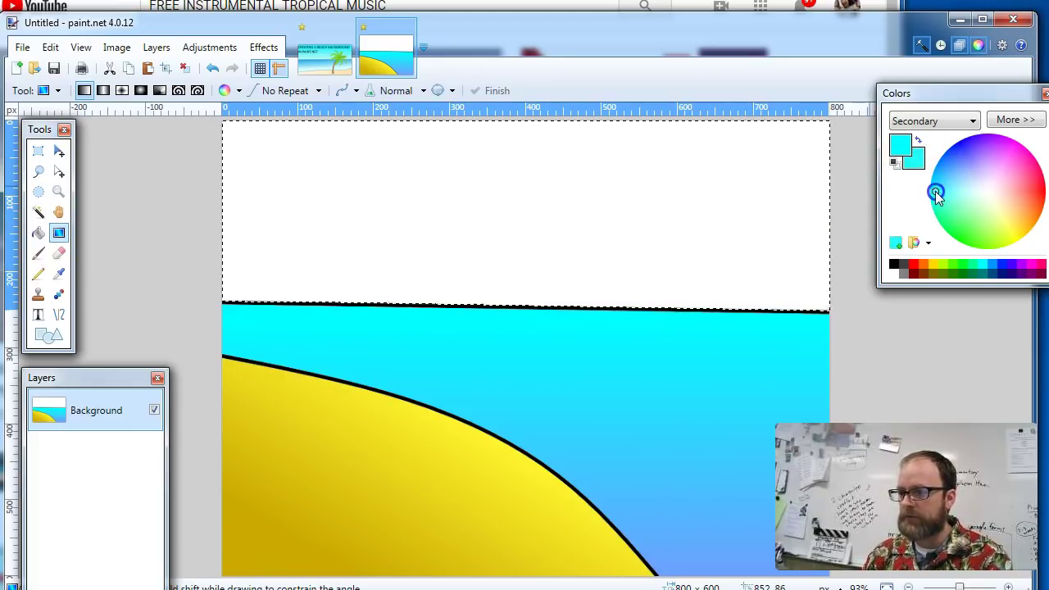
left_click_drag(935, 190, 1034, 197)
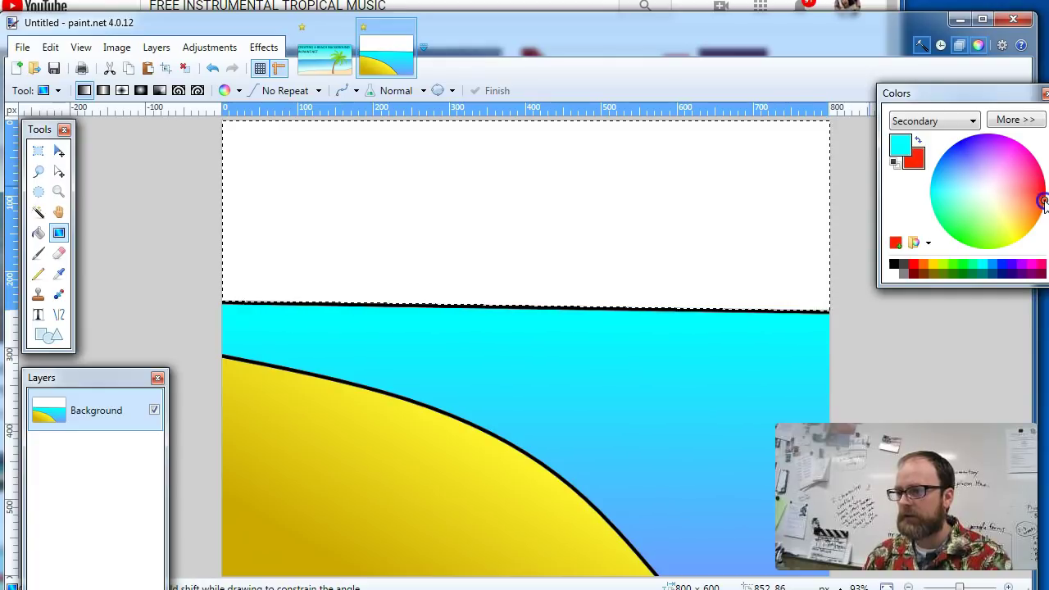
left_click(900, 146)
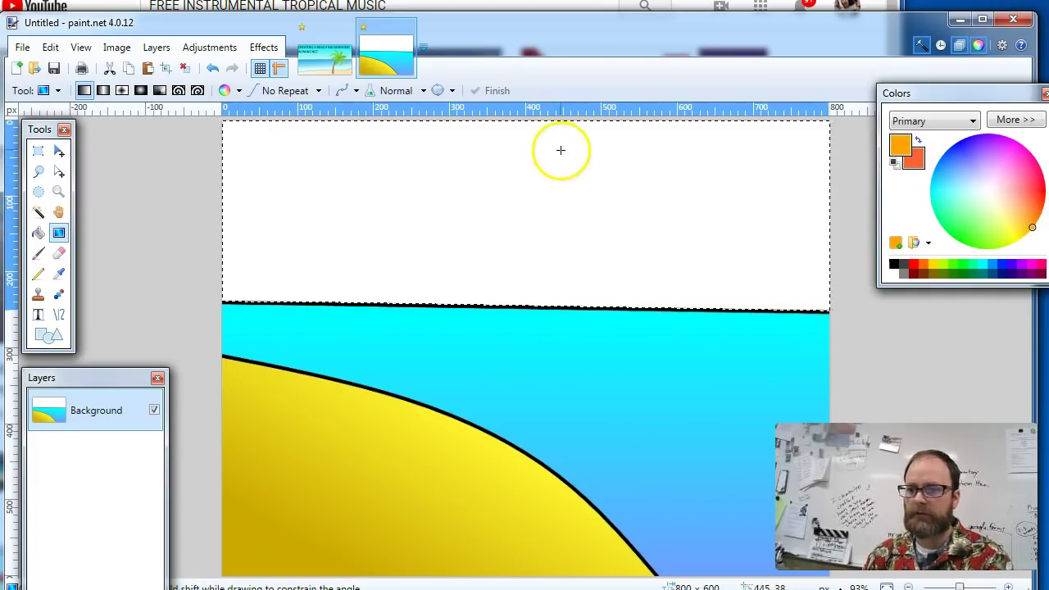
left_click_drag(519, 140, 513, 192)
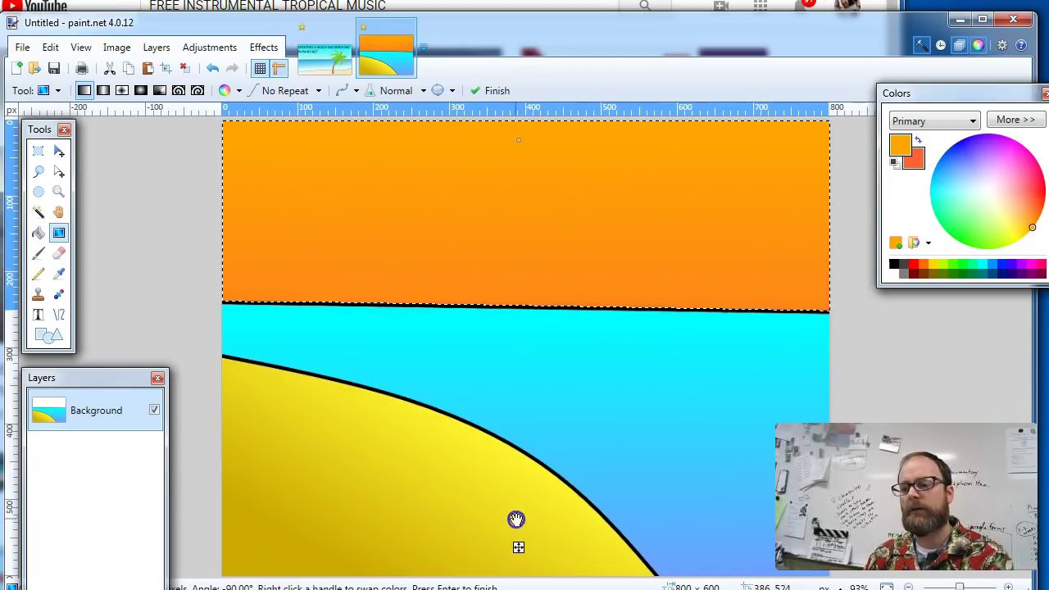
left_click_drag(946, 154, 1001, 256)
left_click(915, 158)
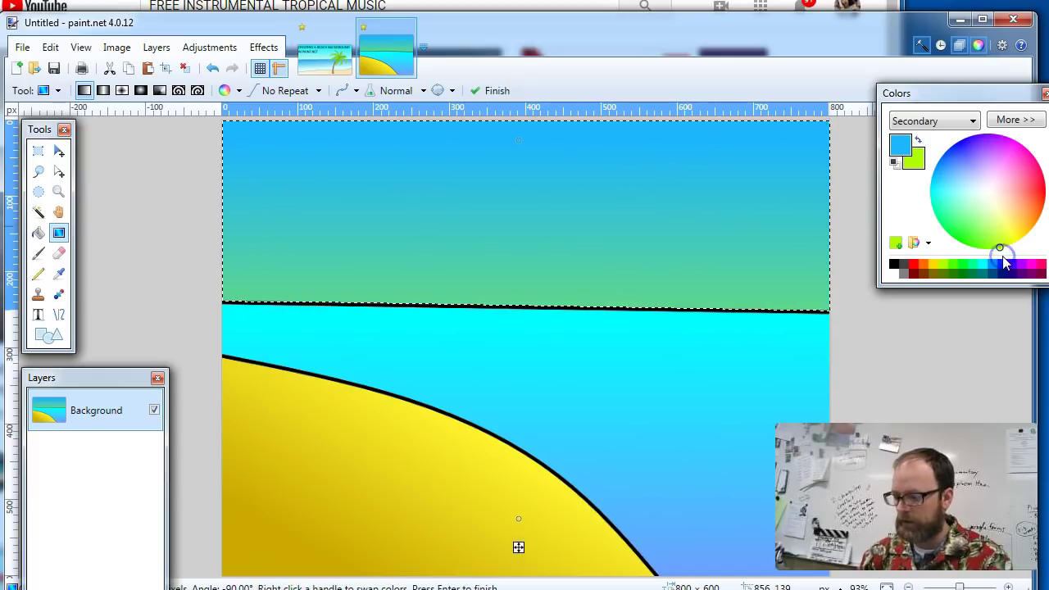
key("ctrl+d")
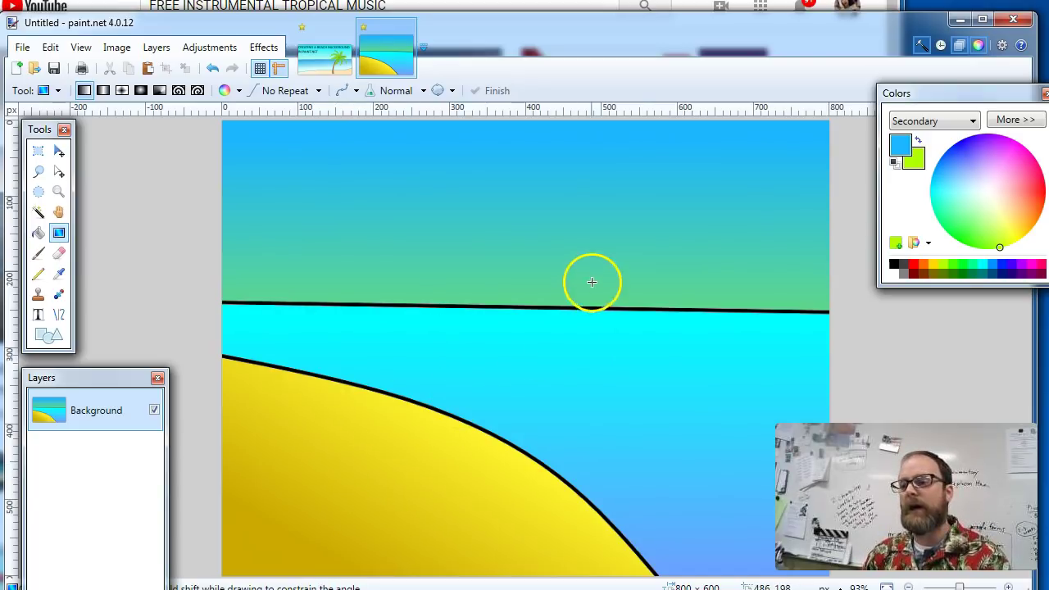
Step: Search Google Images for 'PALM TREE PNG' and copy the green cartoon palm tree image
mouse_move(573, 52)
left_mouse_down()
mouse_move(613, 40)
mouse_move(573, 40)
left_mouse_up()
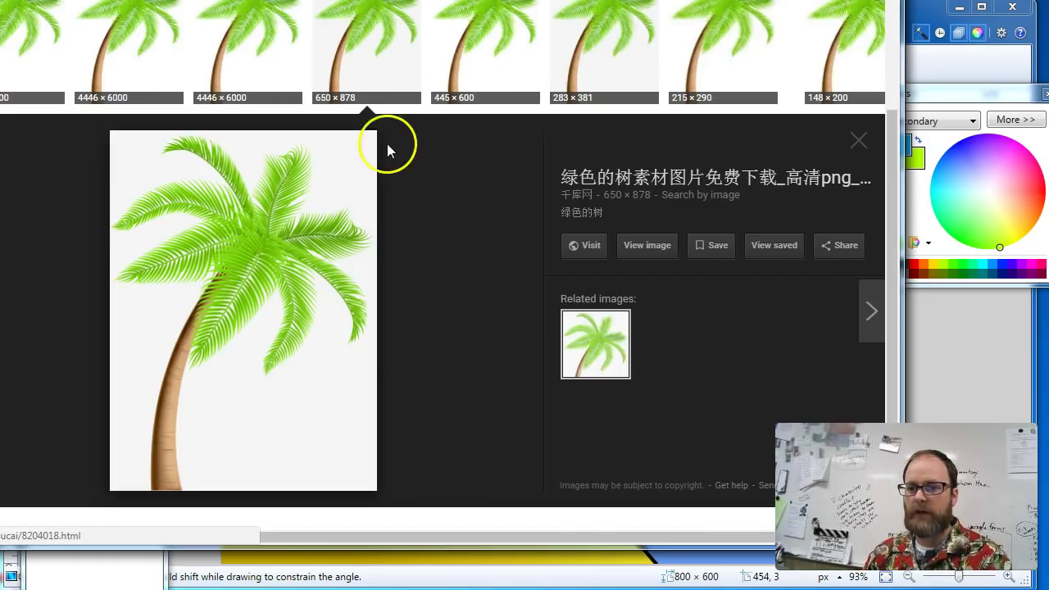
scroll(393, 153, "up", 2)
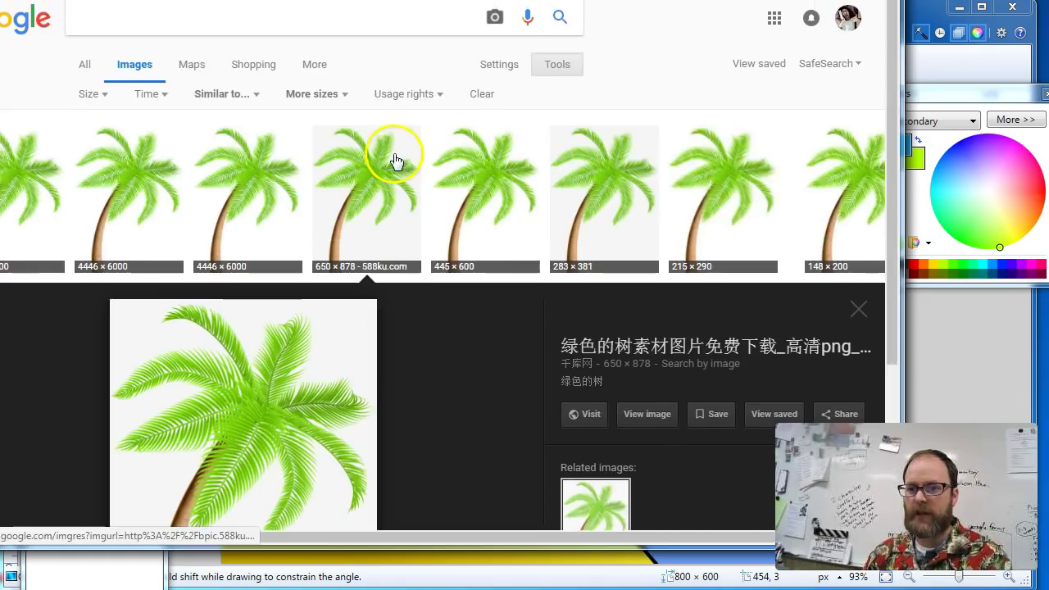
left_click(192, 24)
type("PALM TREE PNG")
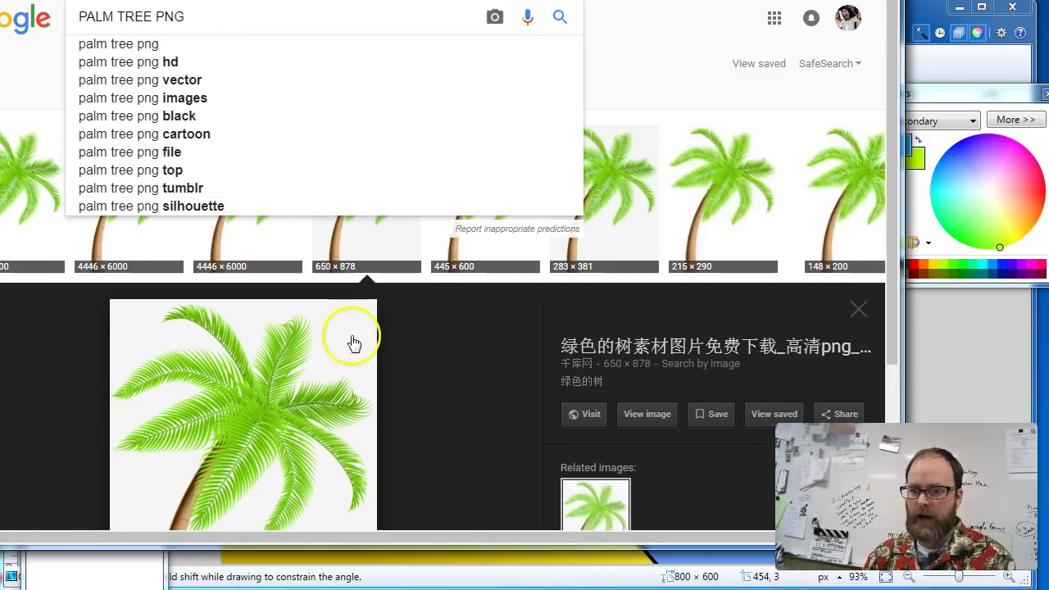
scroll(354, 343, "down", 2)
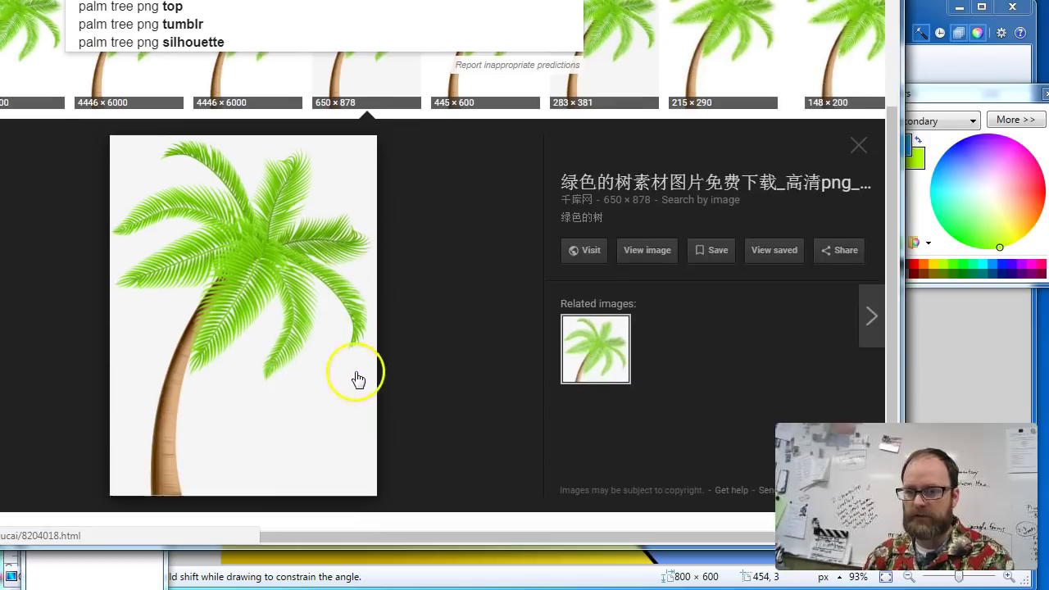
right_click(243, 287)
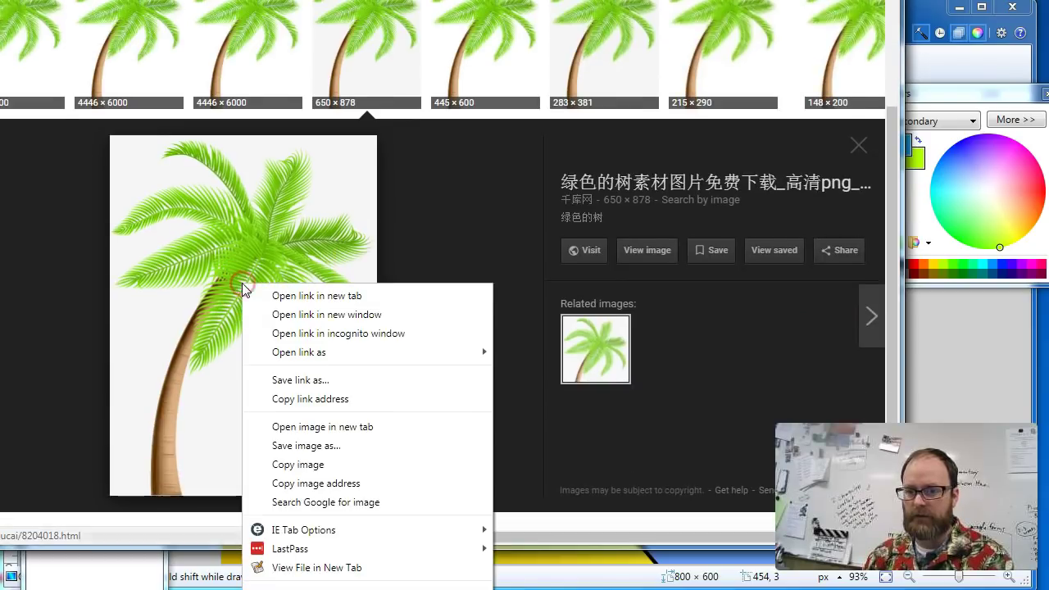
left_click(289, 464)
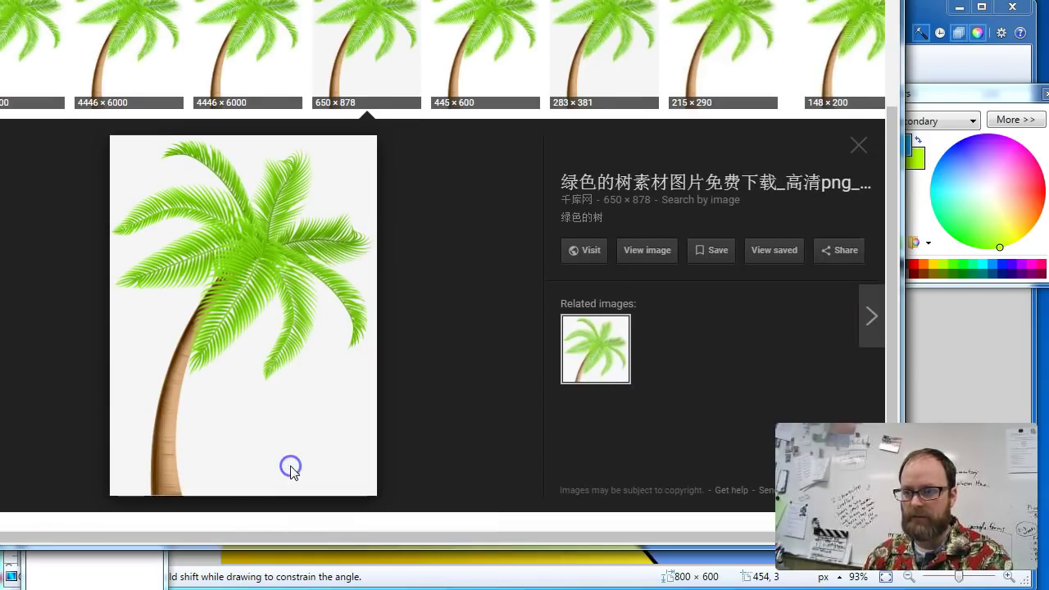
Step: Paste the 650×878 palm tree into a new Layer 2, keeping the 800×600 canvas, and move it up
left_click(936, 13)
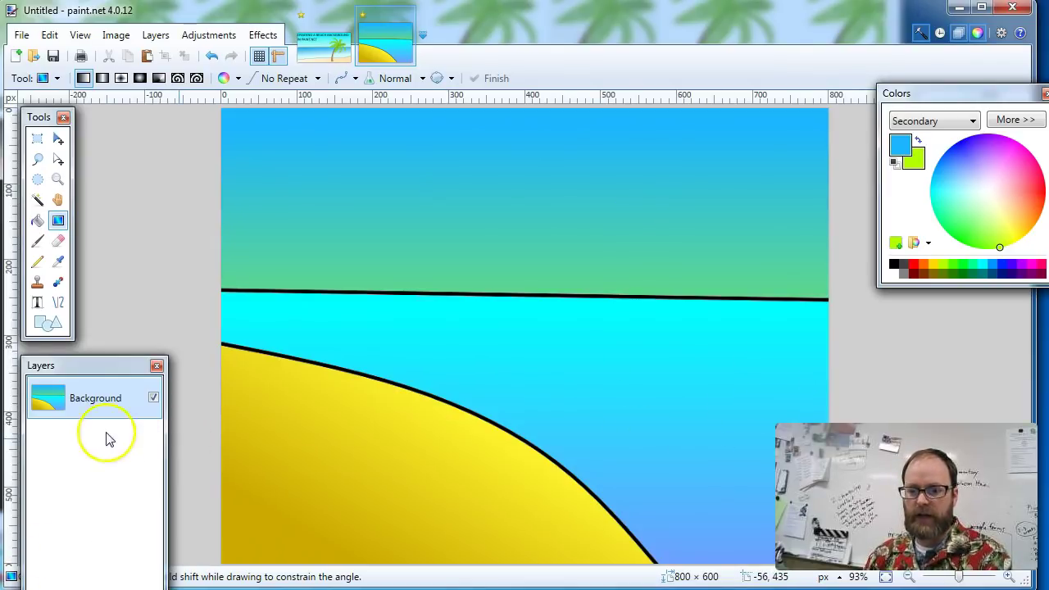
left_click_drag(114, 369, 118, 334)
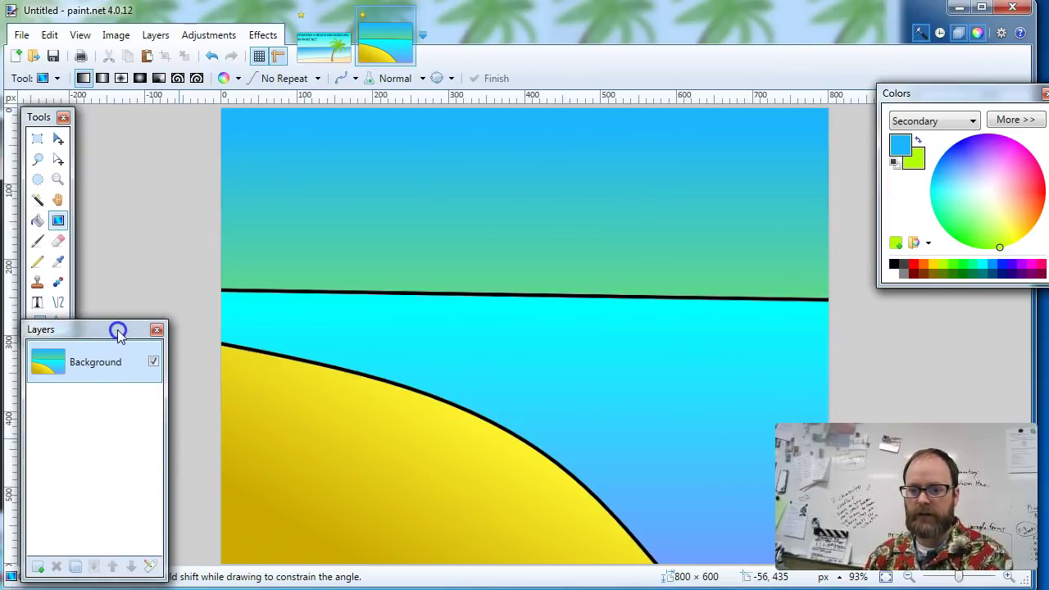
left_click(43, 566)
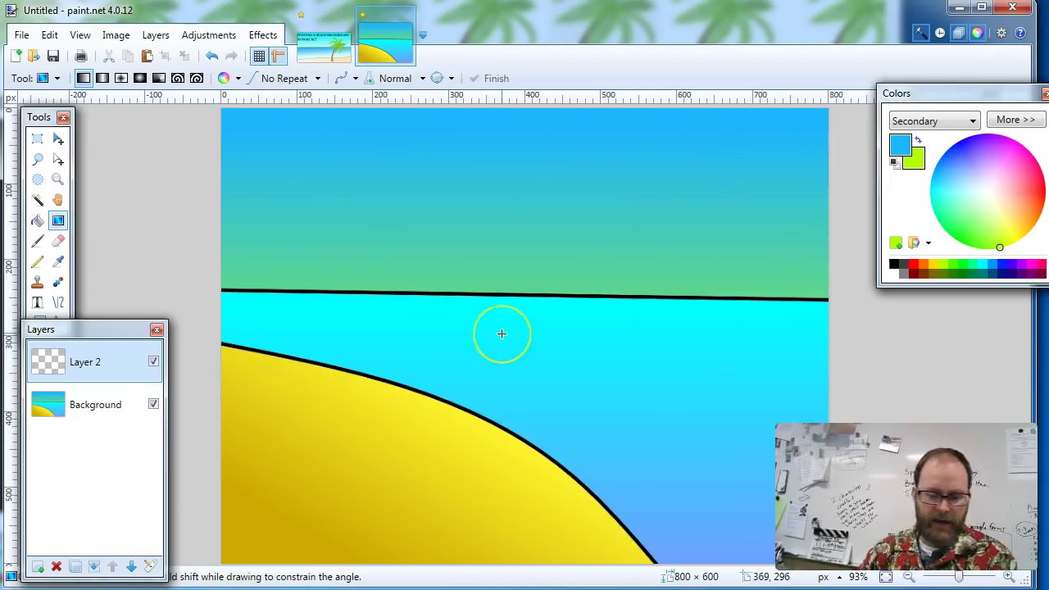
key("ctrl+v")
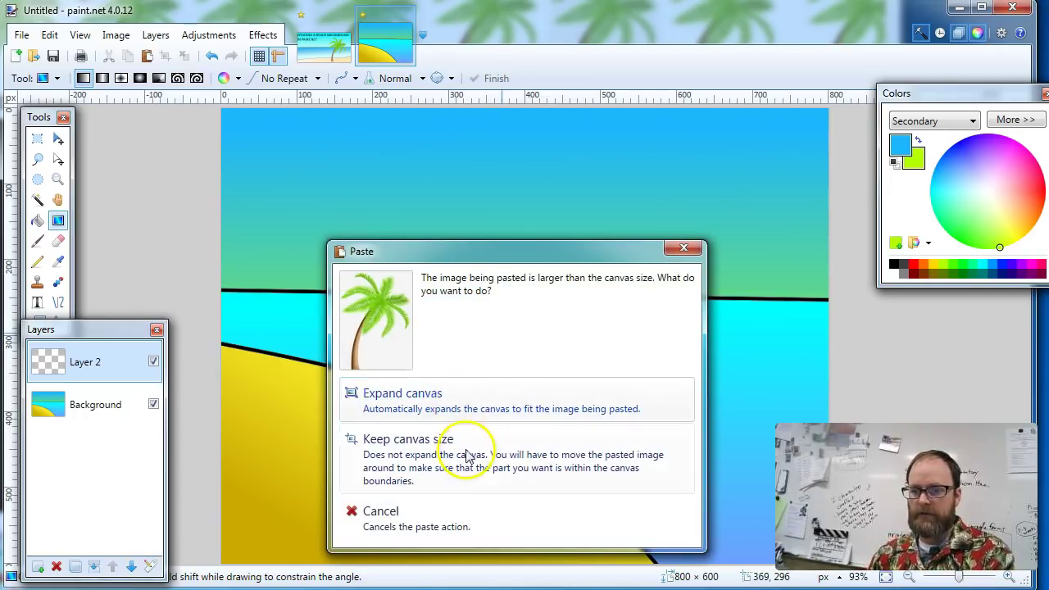
left_click(469, 447)
left_click_drag(496, 417, 542, 188)
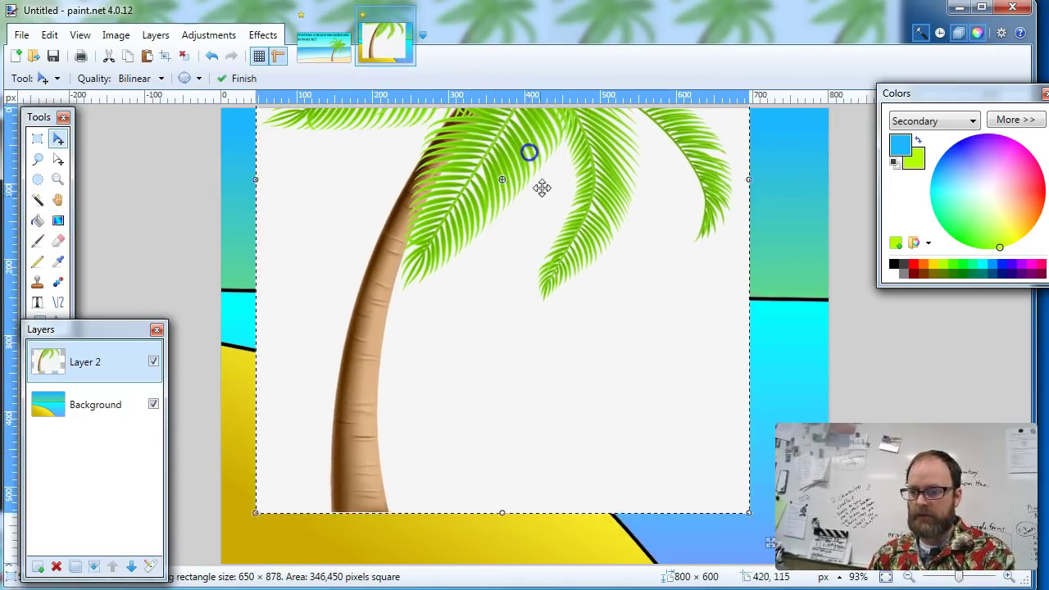
Step: Scale the palm tree down to about 321×434 and place it left of centre over the sand
left_click(908, 577)
left_click(908, 577)
left_click(908, 577)
left_click(908, 577)
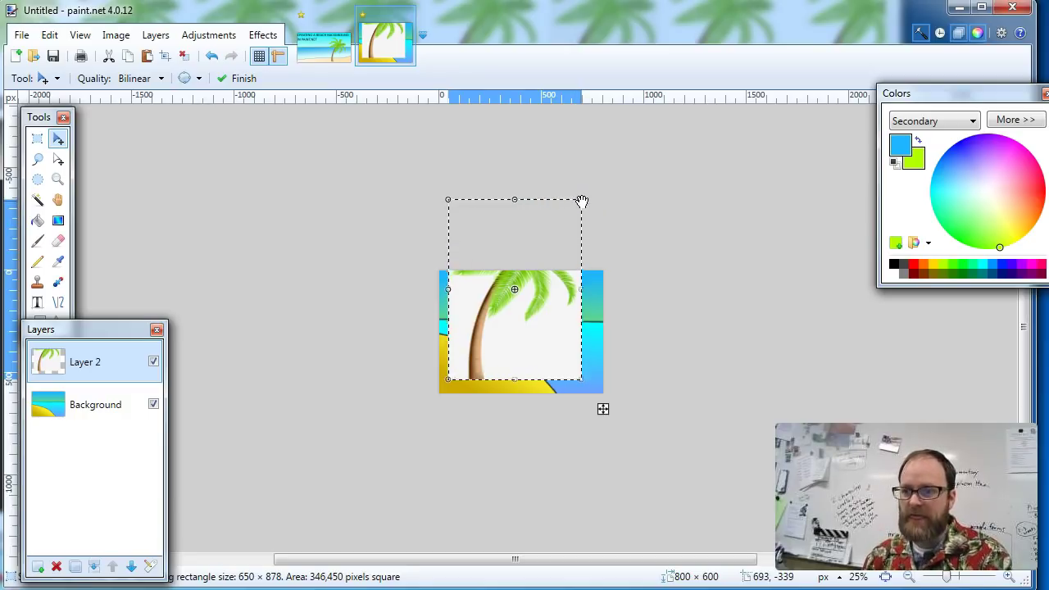
left_click_drag(582, 201, 579, 292)
left_click_drag(514, 337, 475, 331)
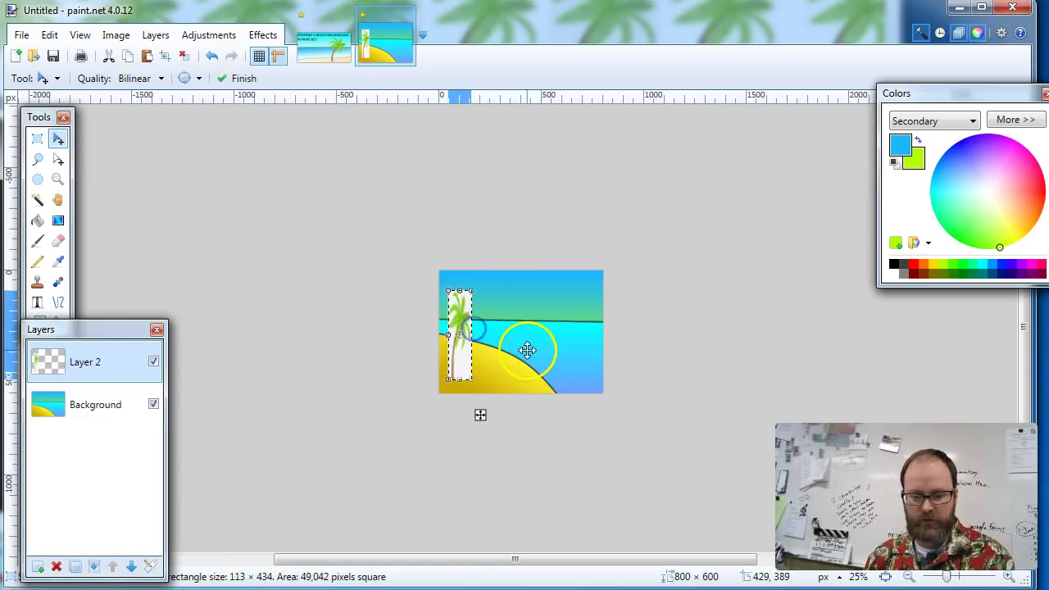
key("ctrl+z")
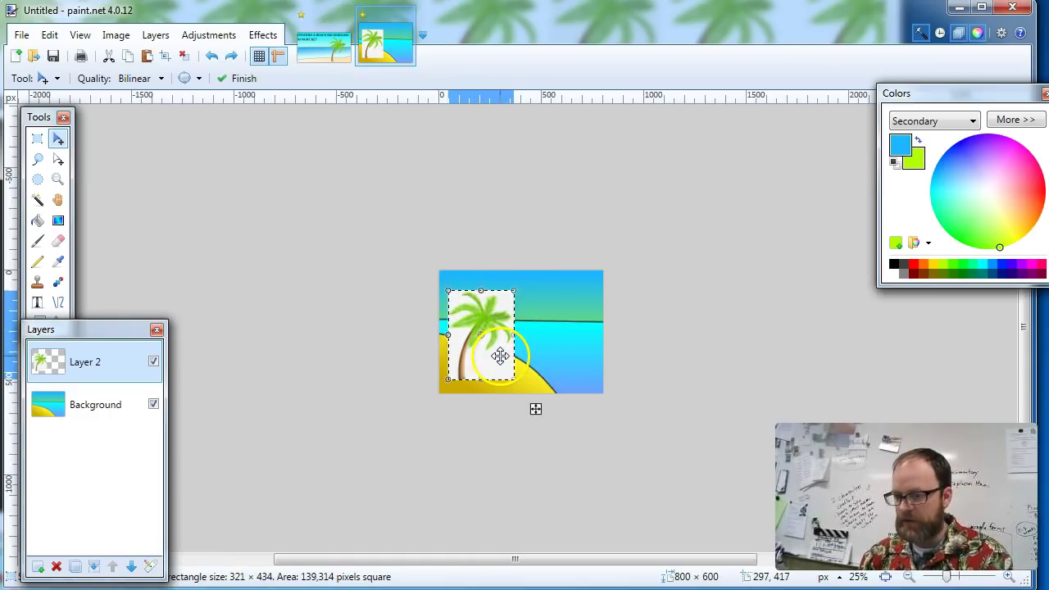
key("ctrl+d")
left_click_drag(495, 360, 515, 367)
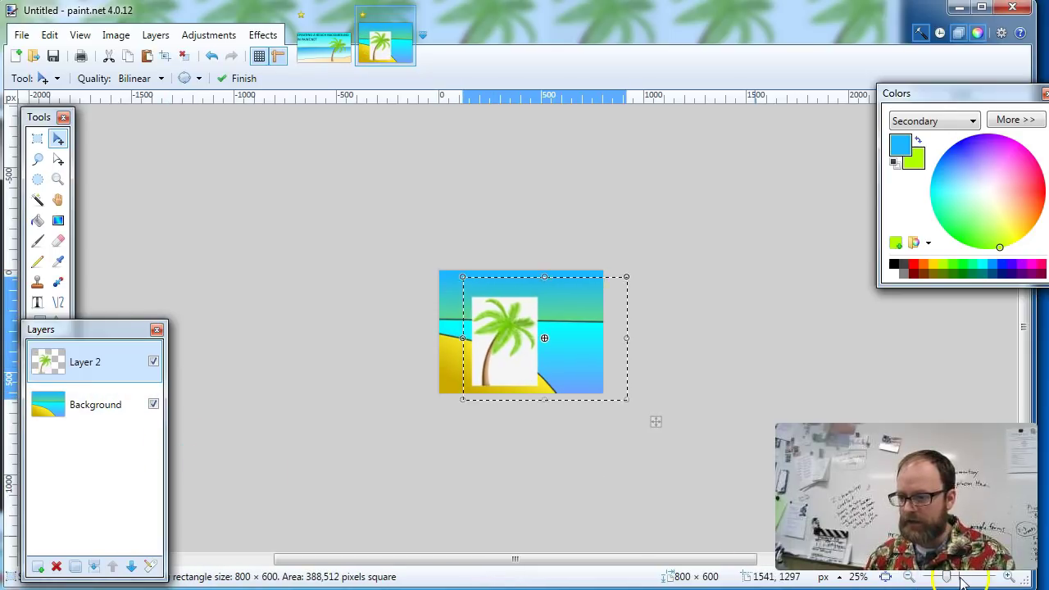
left_click_drag(950, 579, 950, 580)
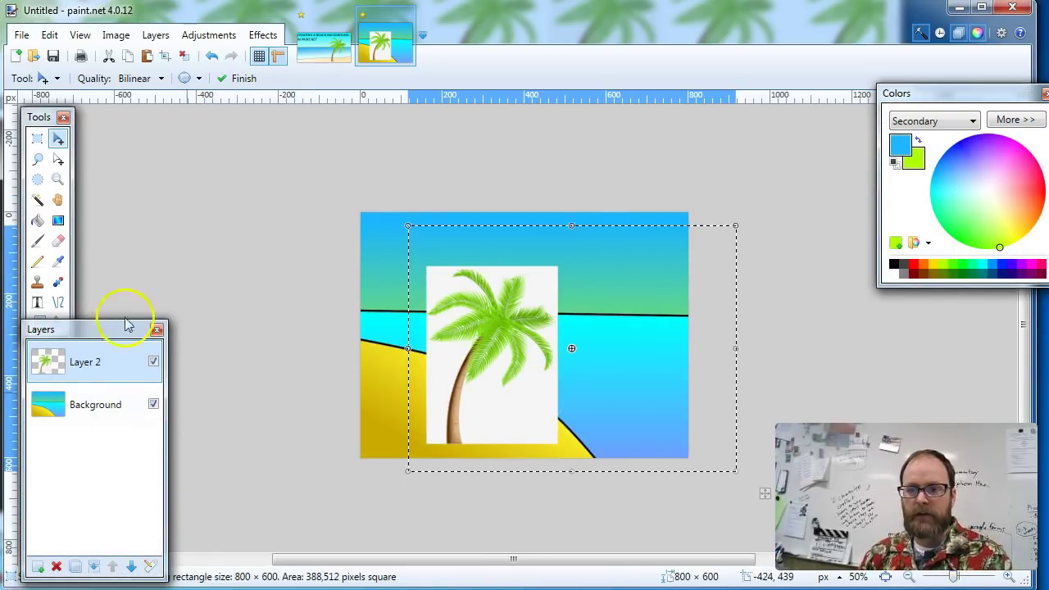
Step: Delete the white background around the palm tree using the Magic Wand
left_click(49, 215)
left_click(38, 201)
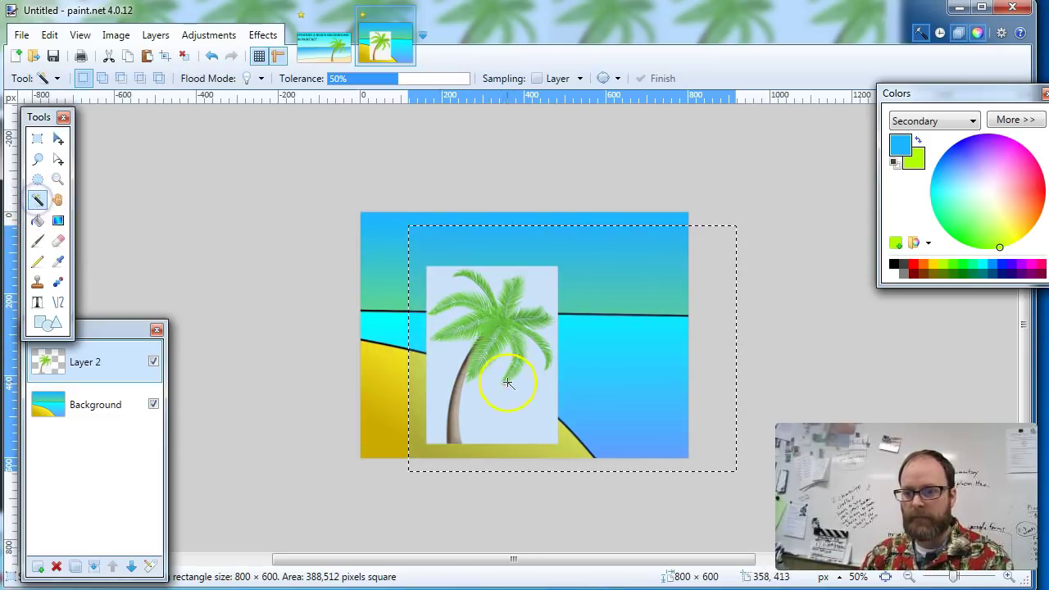
left_click(499, 409)
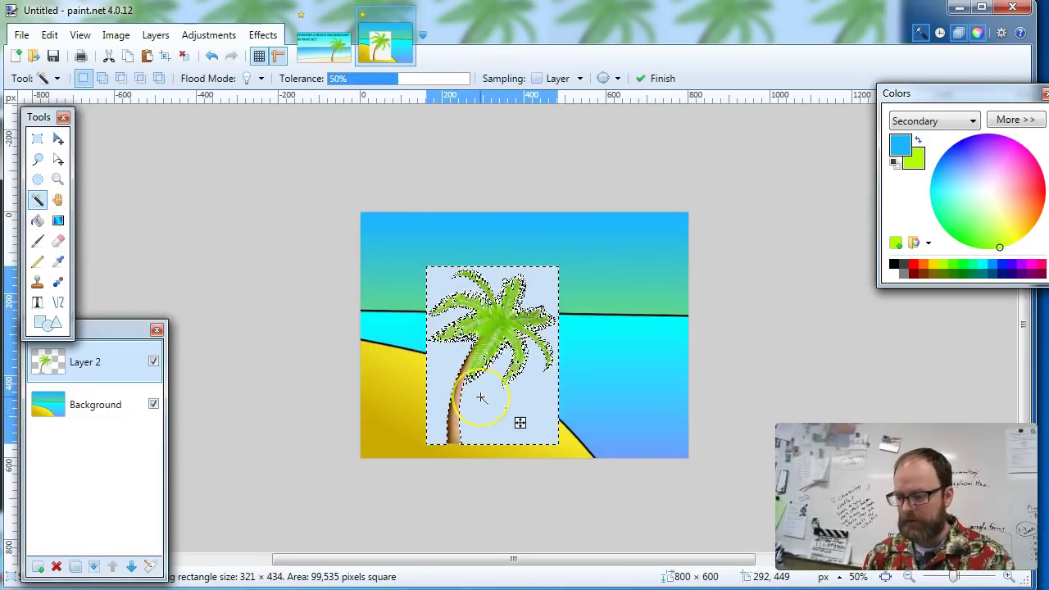
key("Delete")
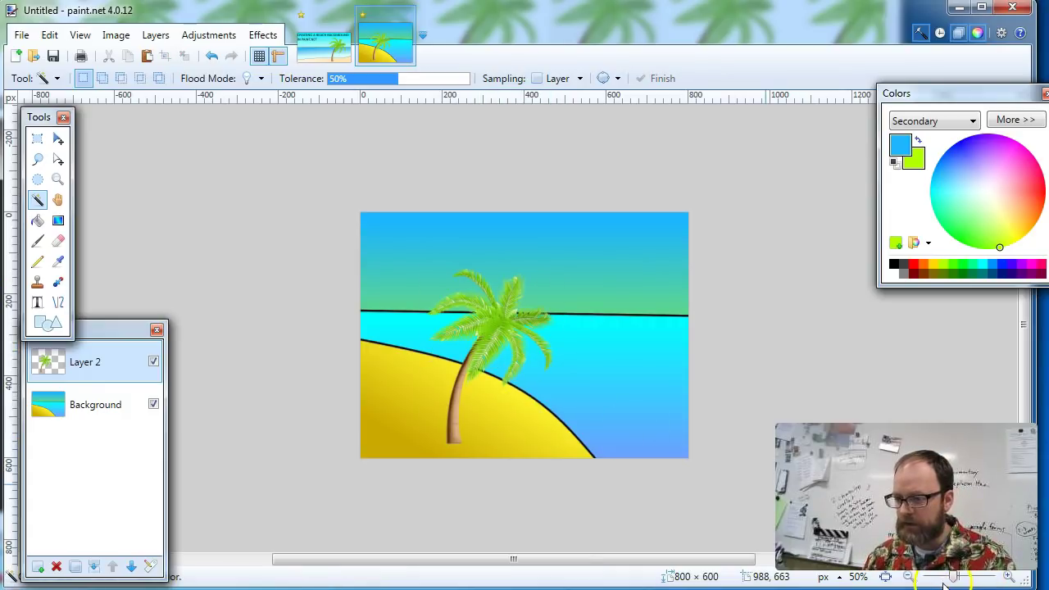
Step: At 300% zoom, wand-select and delete the leftover white specks between the fronds
left_click_drag(952, 578, 969, 579)
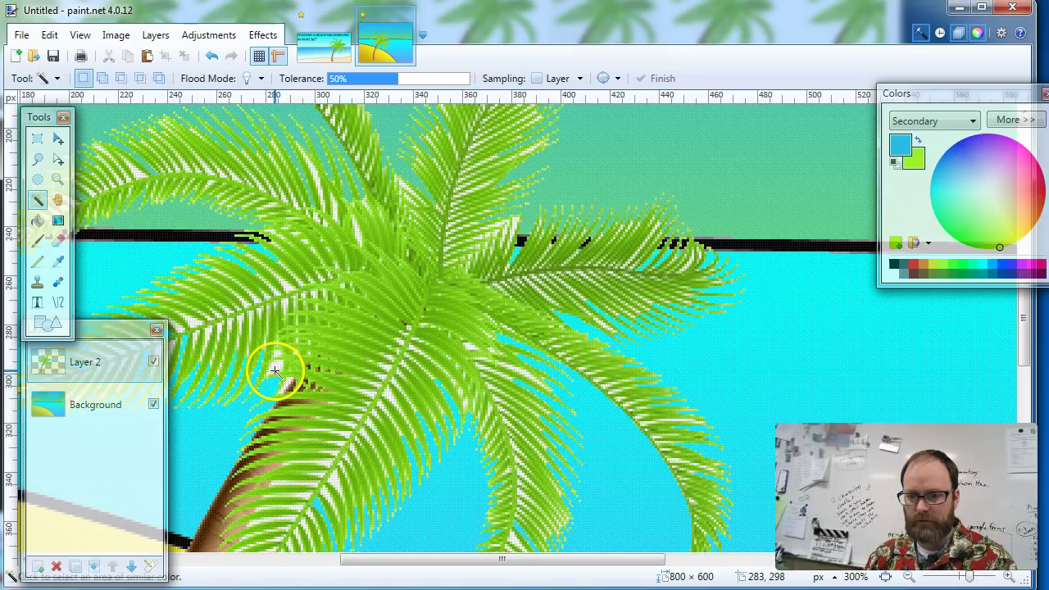
left_click(275, 370)
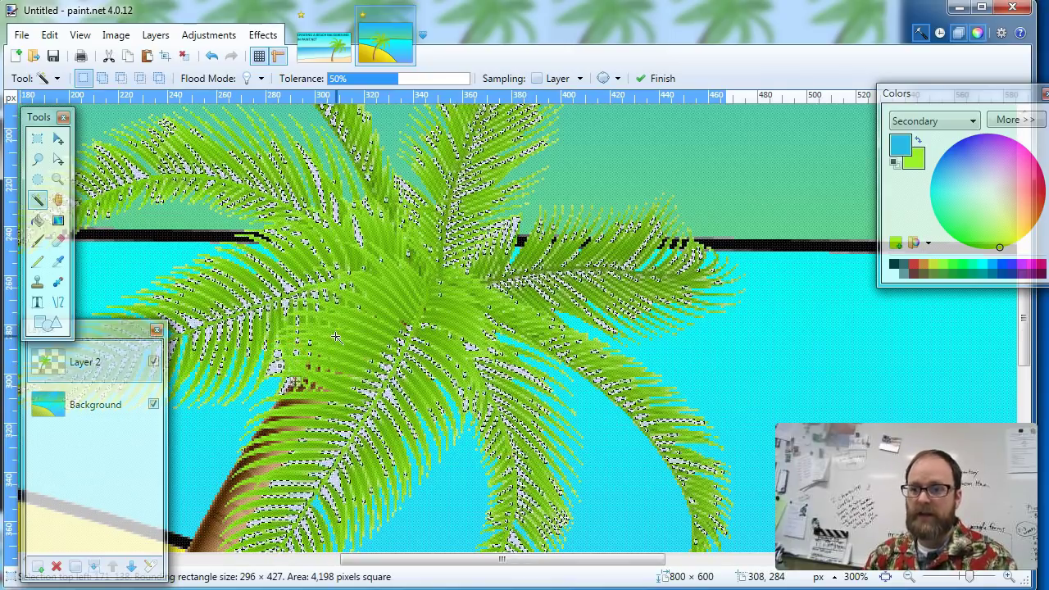
left_click(288, 336)
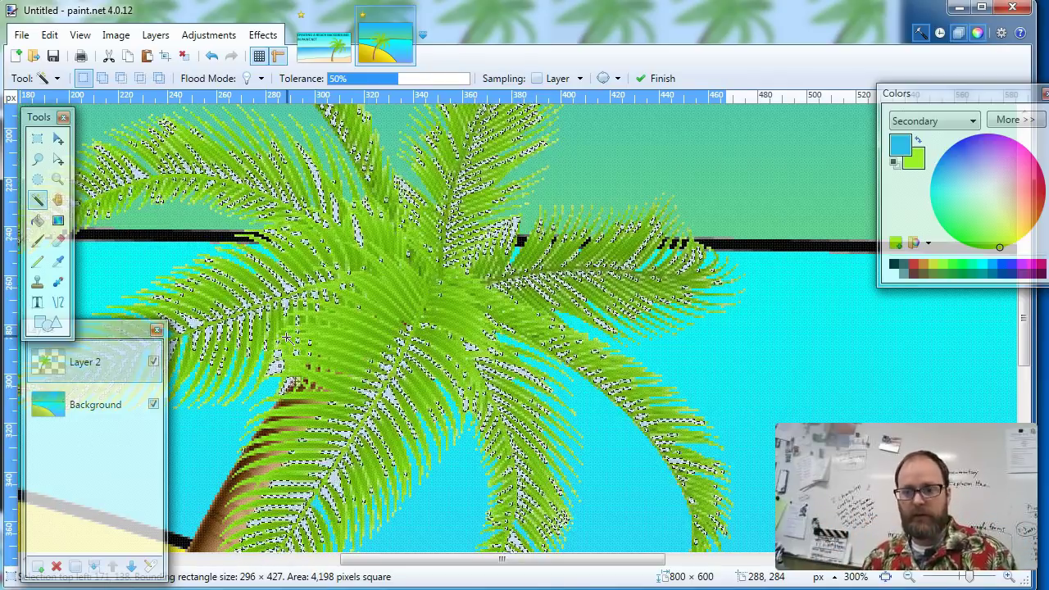
key("Delete")
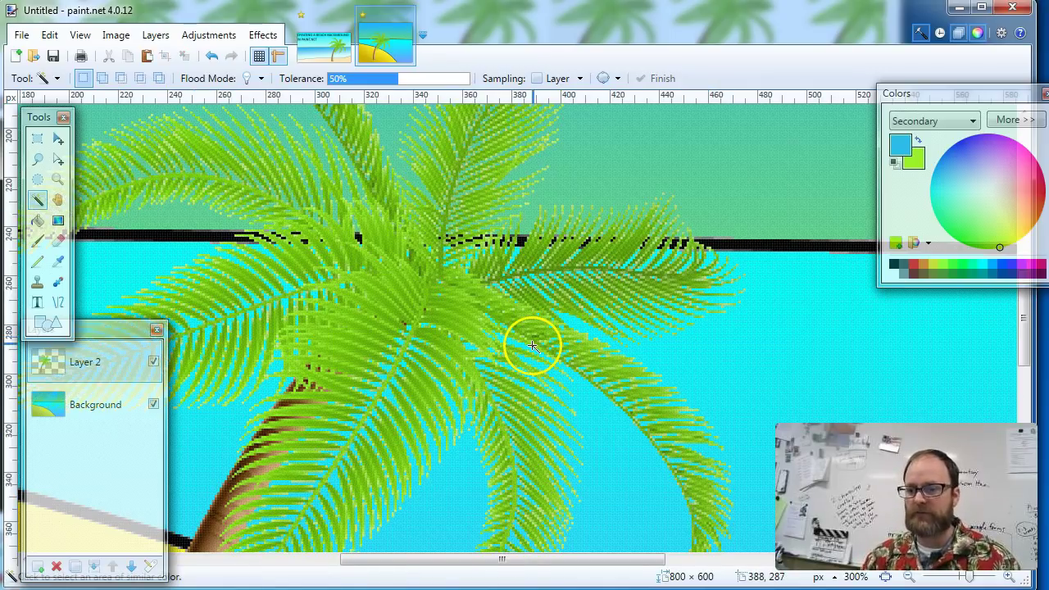
scroll(532, 345, "down", 2)
left_click(908, 577)
left_click(909, 577)
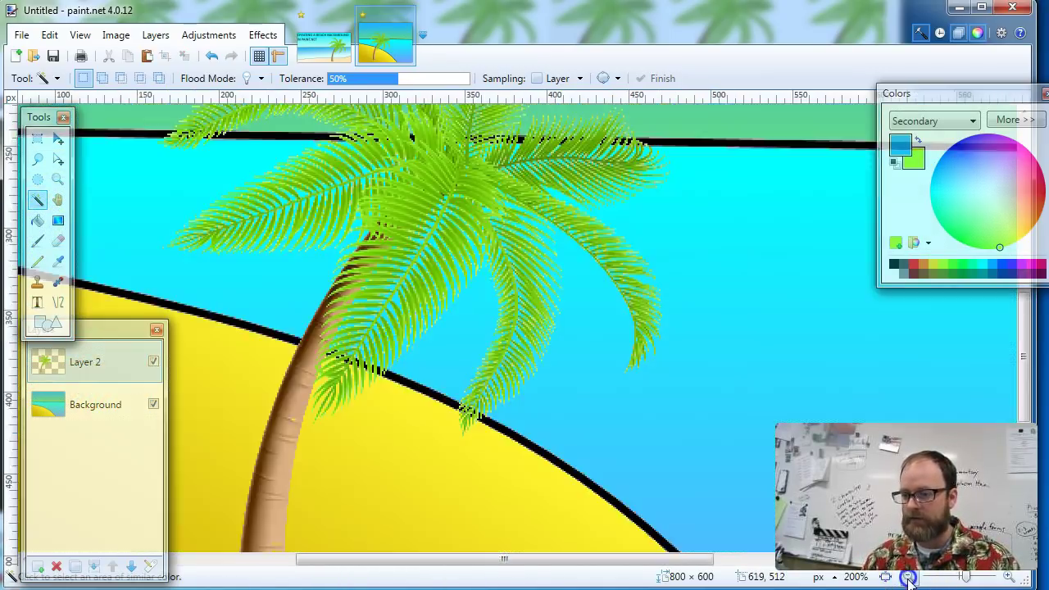
left_click(908, 576)
left_click(909, 576)
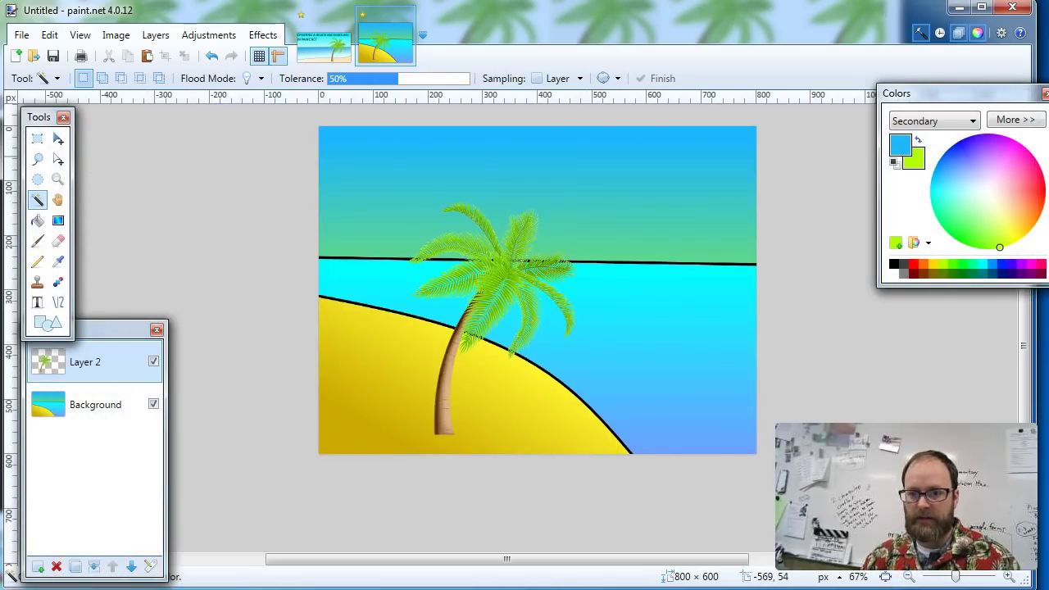
Step: Nudge the palm tree slightly left on the sand, then zoom to about 278% on its trunk base
left_click(59, 140)
left_click_drag(449, 382, 364, 339)
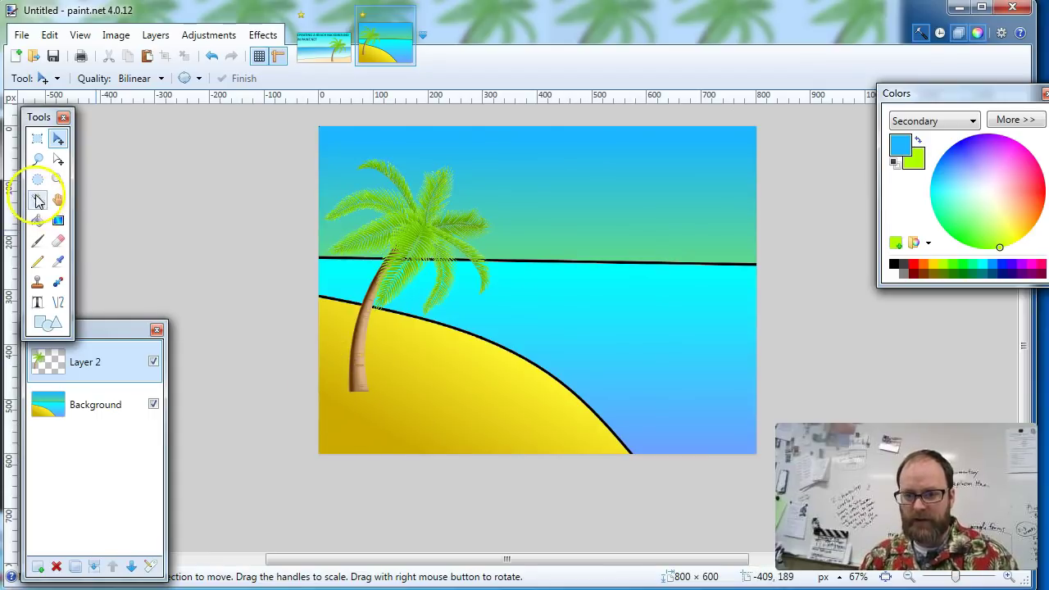
left_click(57, 178)
left_click_drag(359, 382, 432, 433)
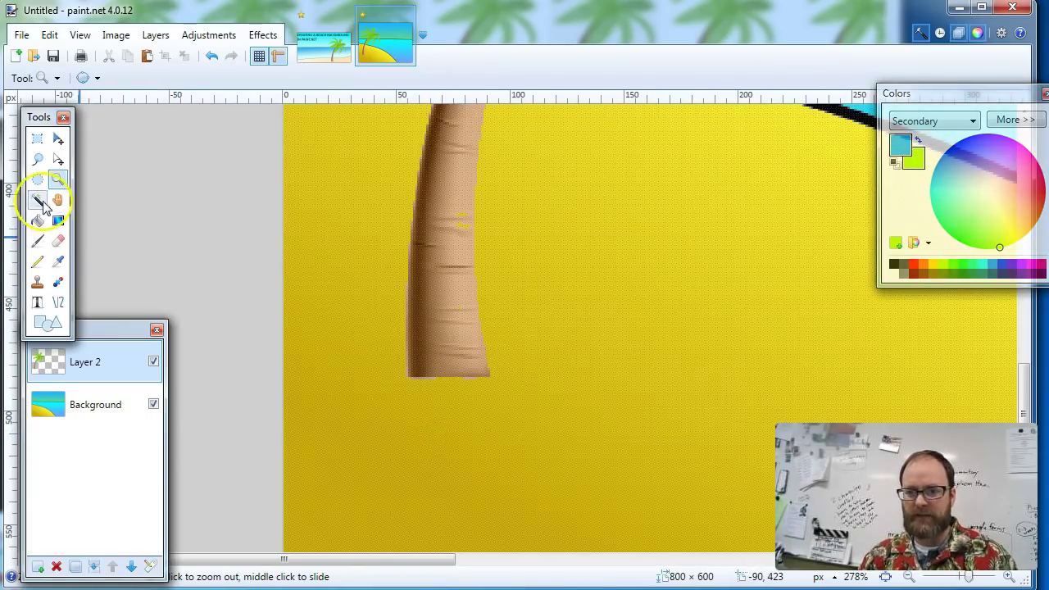
Step: Select the area around the trunk base and rename Layer 2 to PALM TREE
left_click(36, 139)
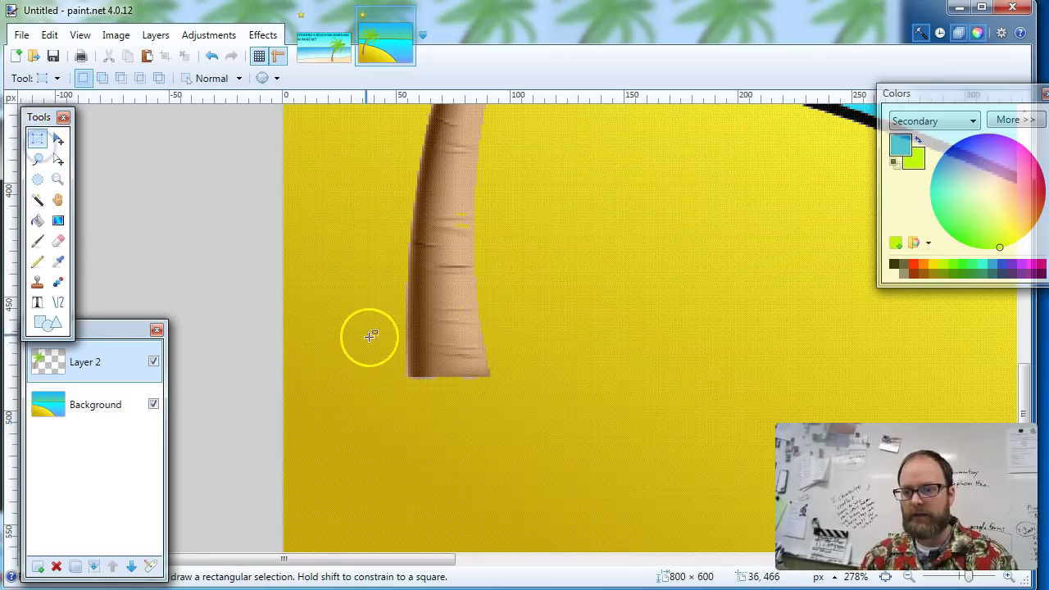
left_click_drag(364, 321, 521, 414)
left_click_drag(115, 329, 241, 296)
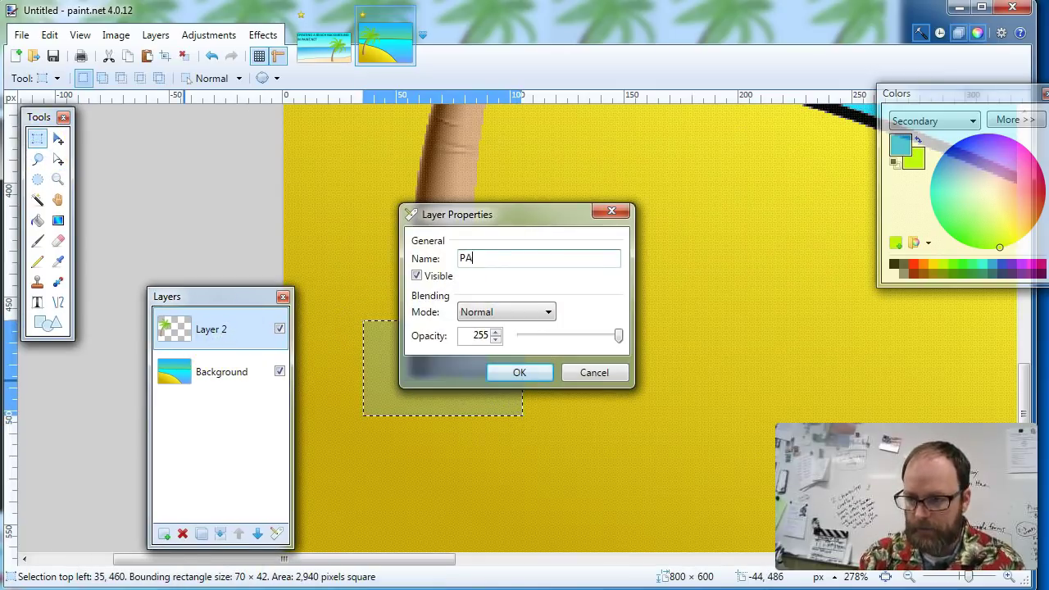
type("E")
key("Return")
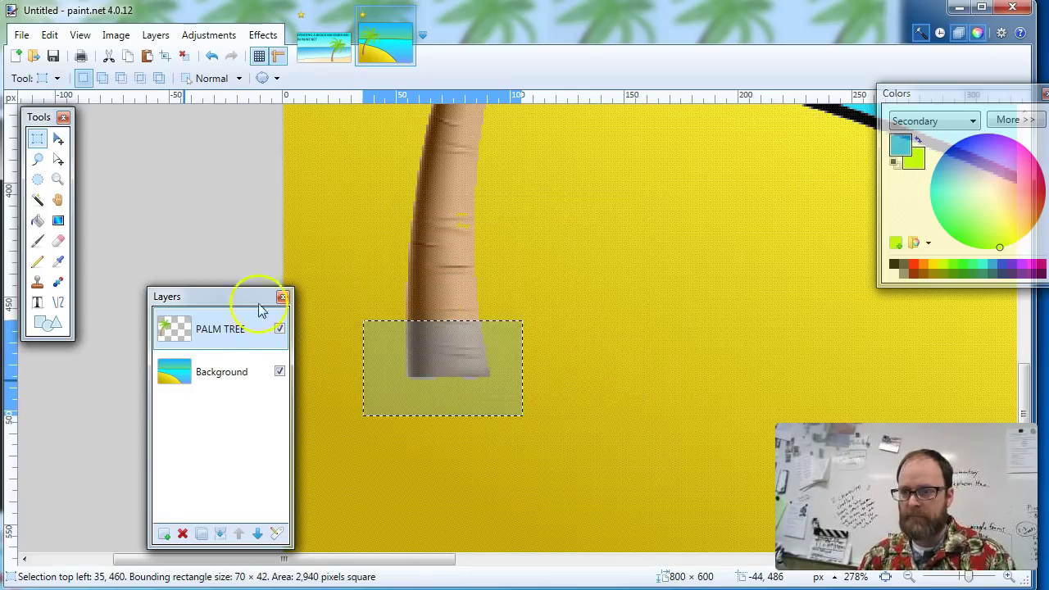
Step: Try Surface Blur with radius 29 and threshold 50 on the trunk base, then cancel it
left_click(262, 36)
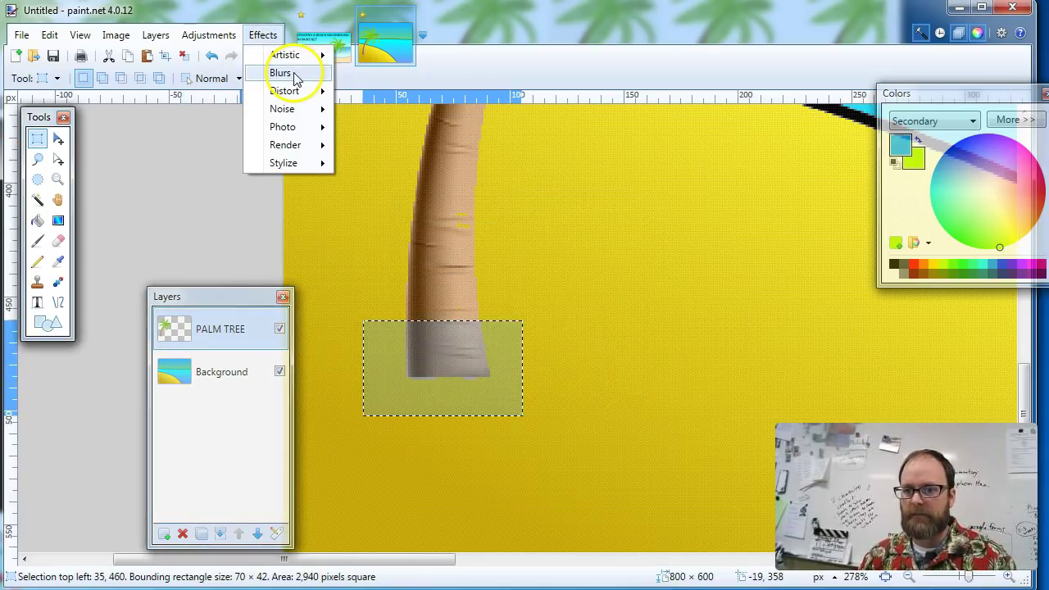
mouse_move(290, 75)
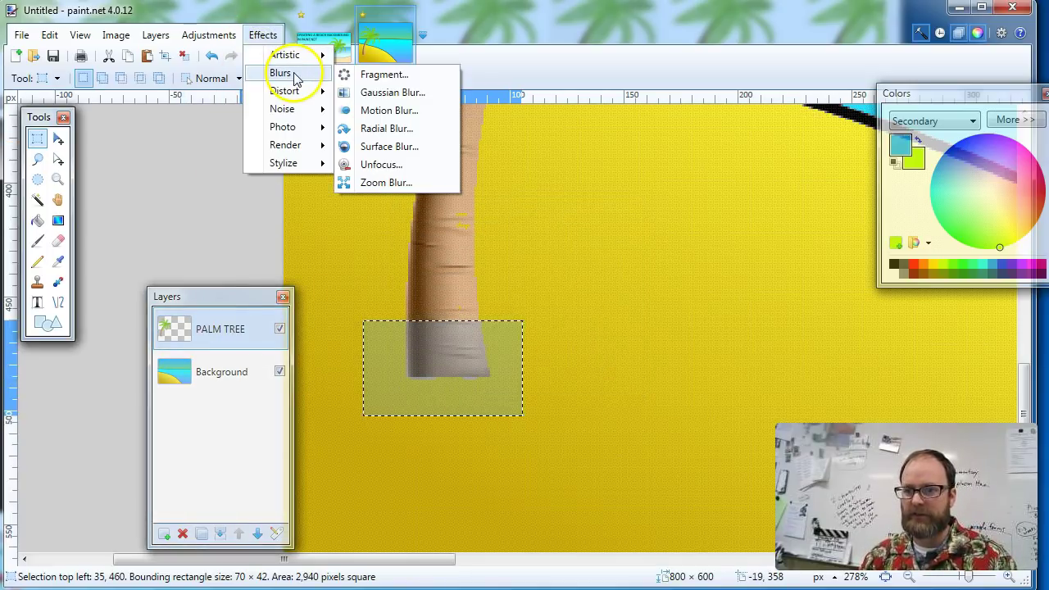
left_click(389, 147)
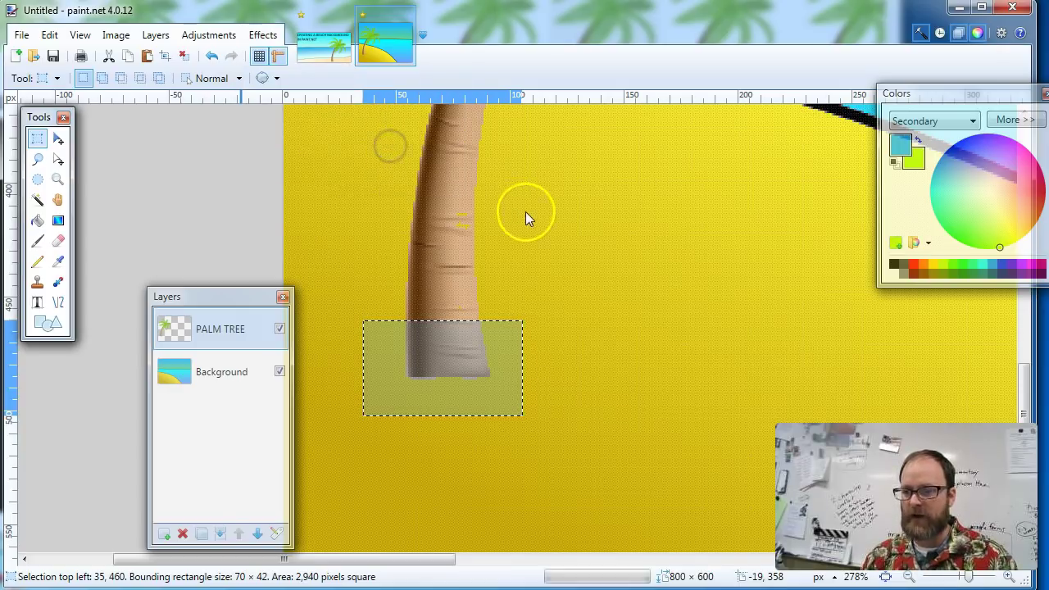
left_click_drag(514, 239, 692, 140)
left_click_drag(604, 180, 634, 180)
left_click_drag(619, 219, 680, 227)
left_click(825, 259)
Step: Apply a Gaussian Blur of radius 1 to the selected trunk base
left_click(263, 34)
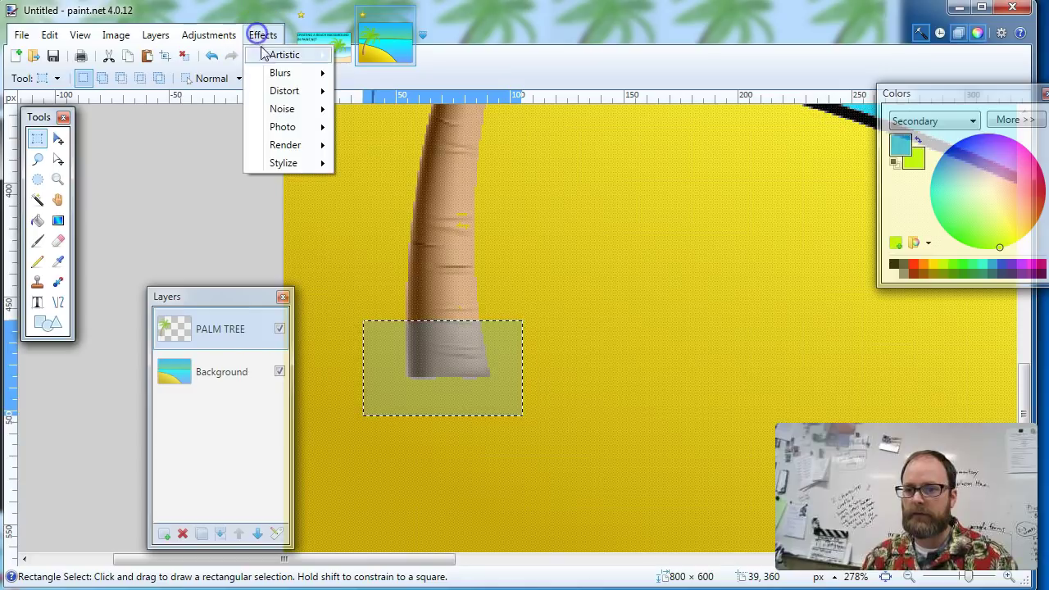
mouse_move(279, 73)
left_click(396, 92)
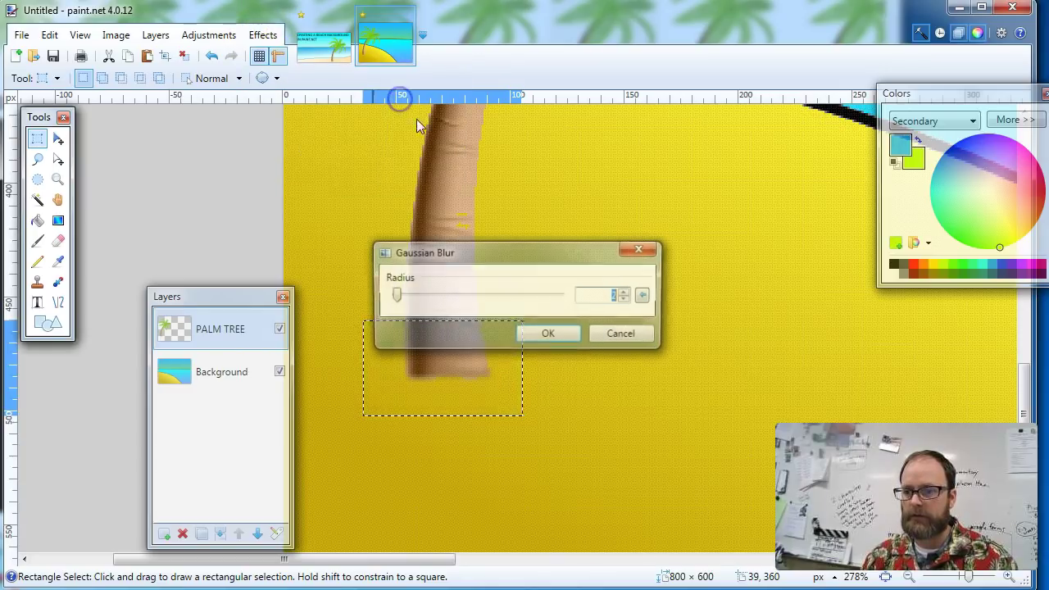
left_click_drag(470, 251, 625, 194)
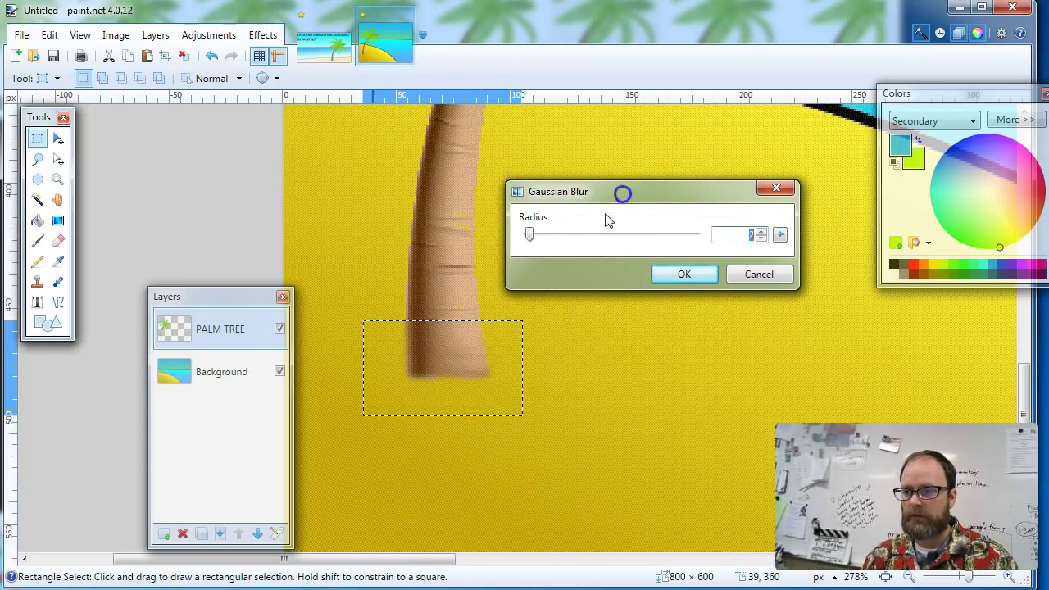
left_click_drag(533, 237, 545, 242)
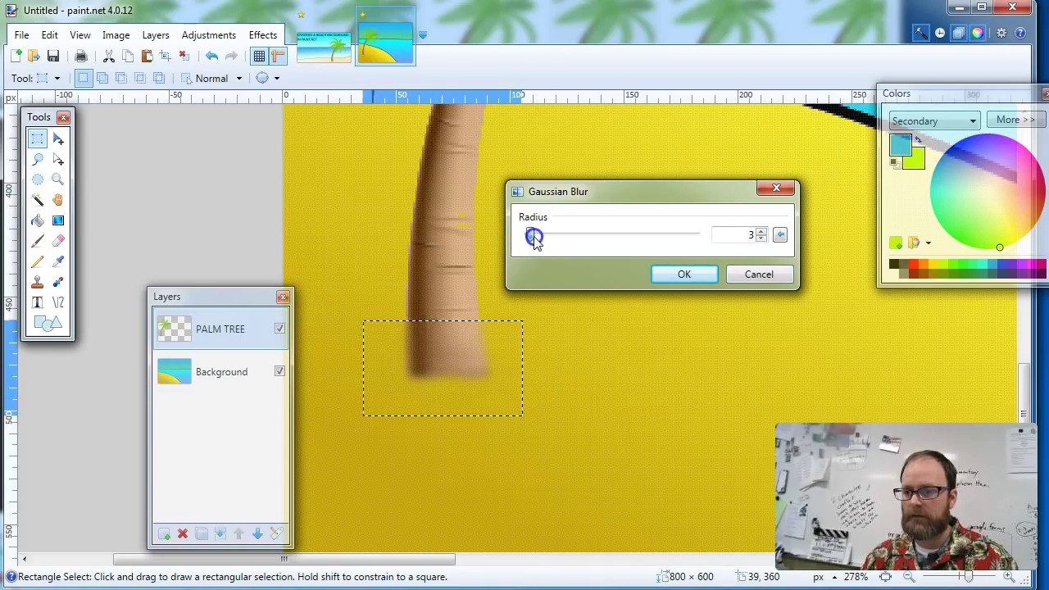
left_click_drag(534, 239, 529, 237)
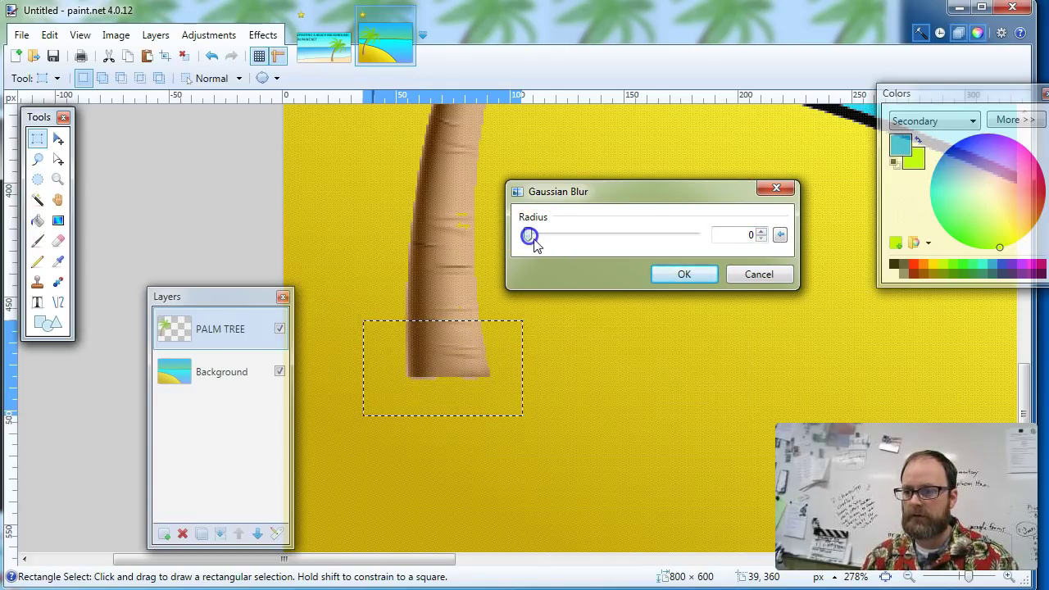
double_click(759, 234)
type("1")
left_click(680, 275)
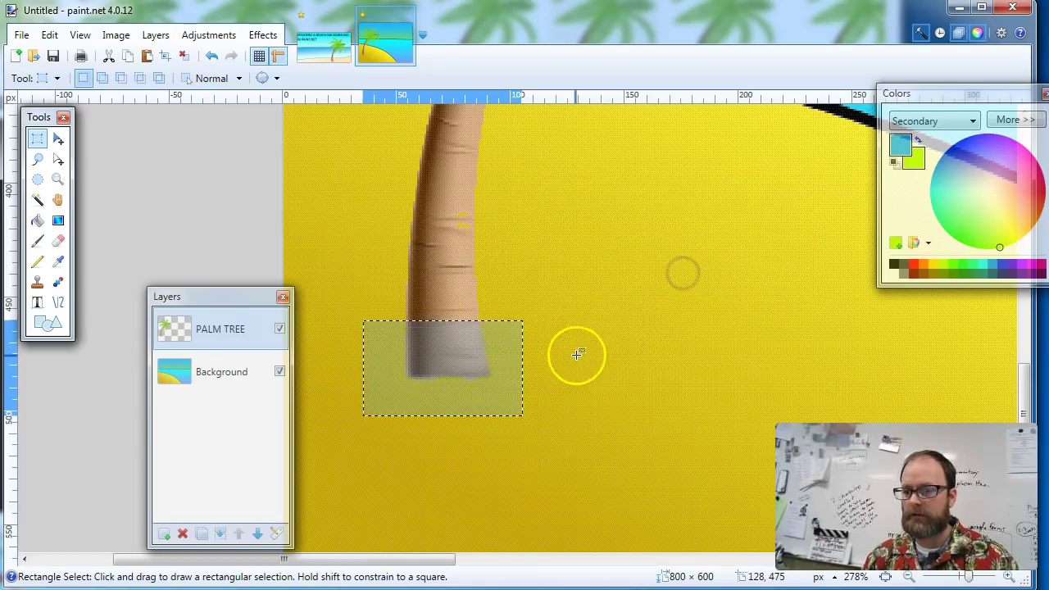
Step: Clear the selection and look over the blurred trunk base
left_click(557, 389)
scroll(487, 351, "up", 5)
scroll(462, 368, "down", 5)
scroll(462, 368, "up", 3)
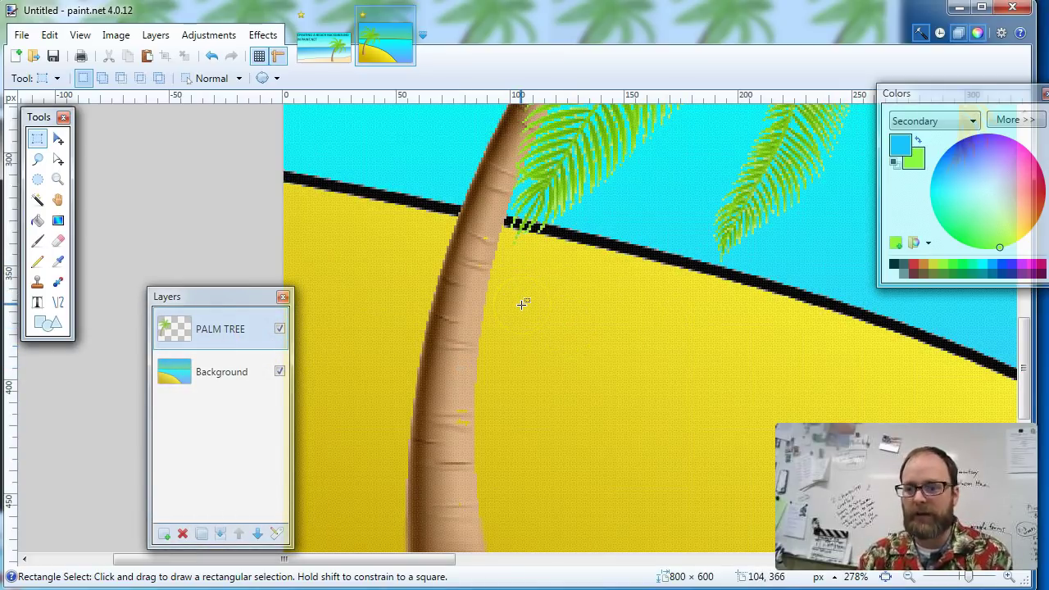
scroll(521, 304, "down", 3)
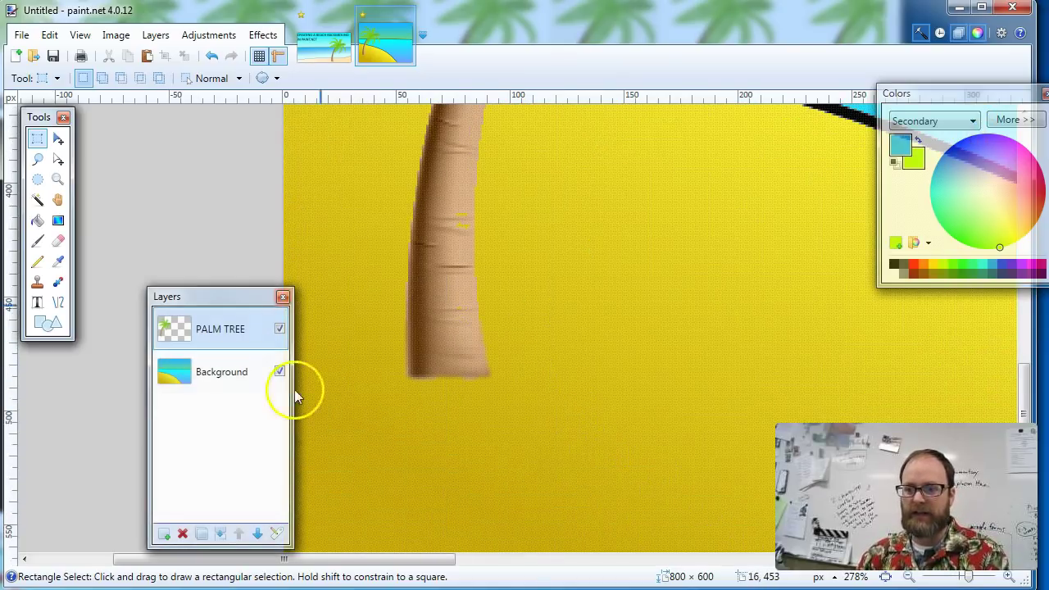
Step: Sample a darker sand yellow from the Background layer as the primary colour
left_click(241, 371)
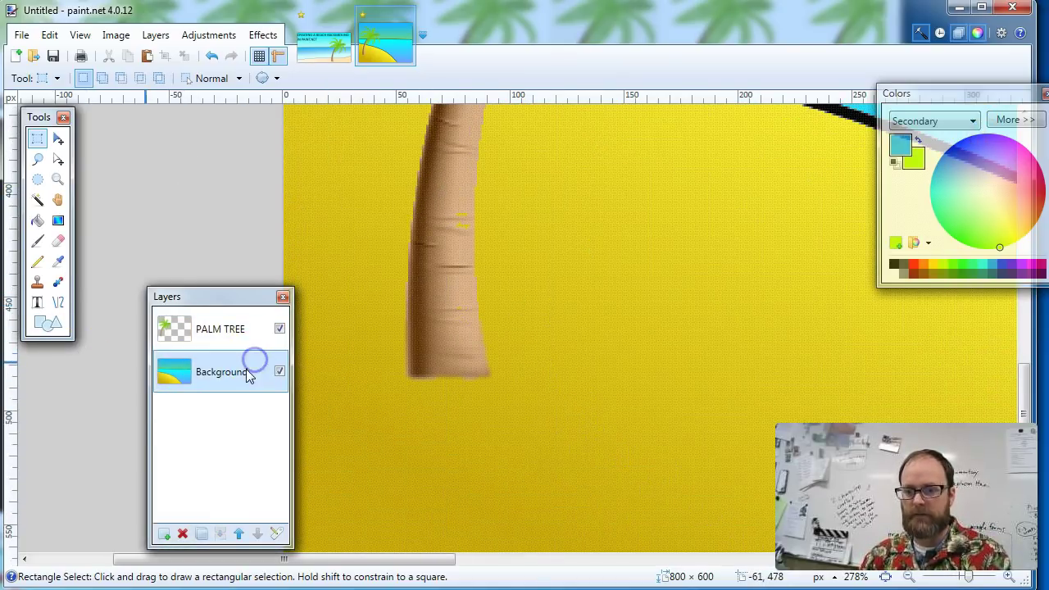
left_click(58, 261)
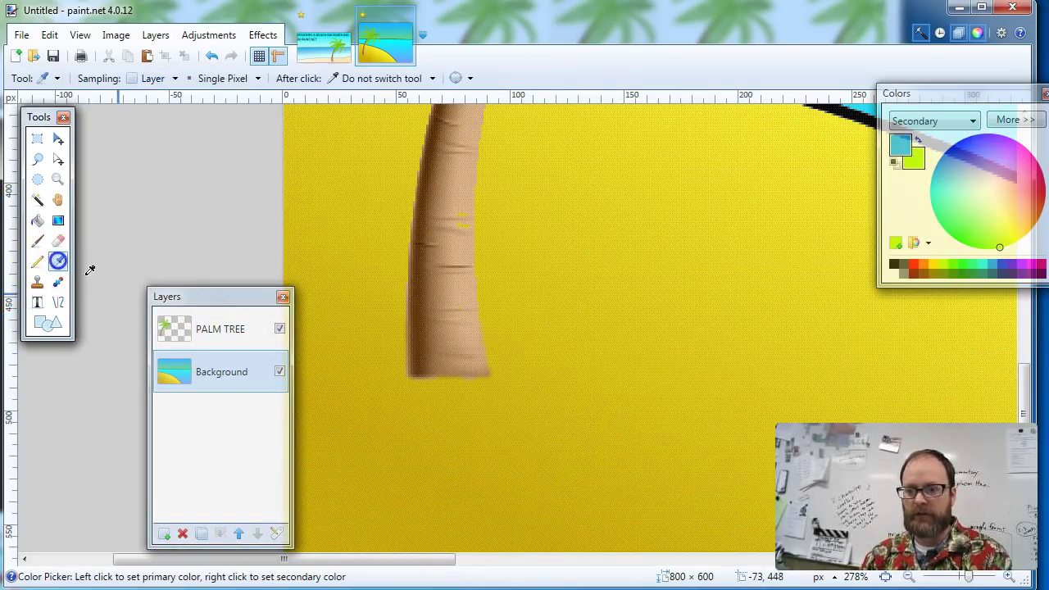
left_click(401, 376)
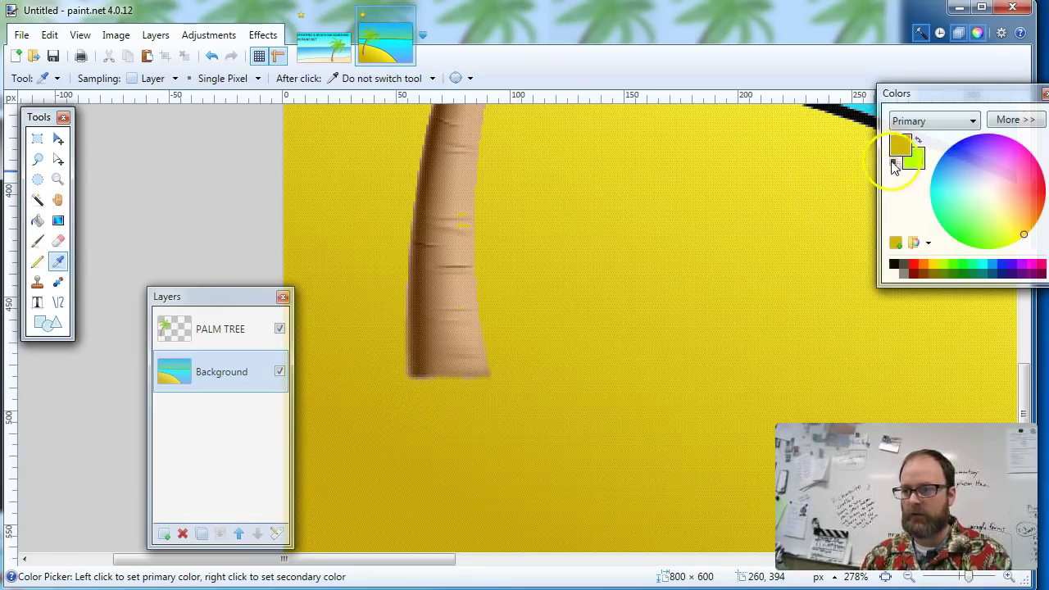
left_click(575, 259)
Step: Brush sand yellow over the trunk's bottom edge on the PALM TREE layer
left_click(227, 329)
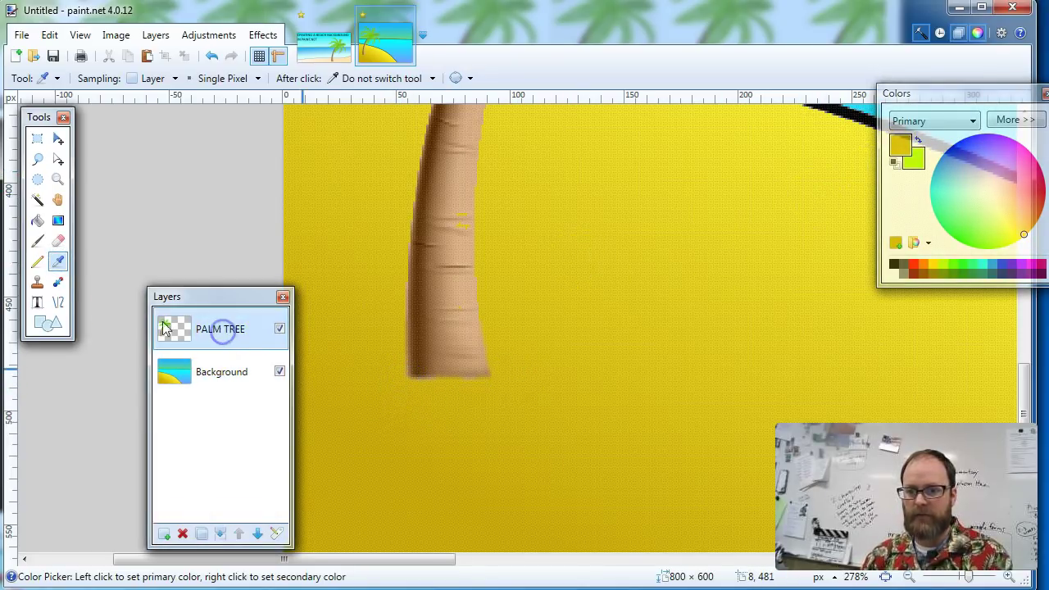
left_click(37, 240)
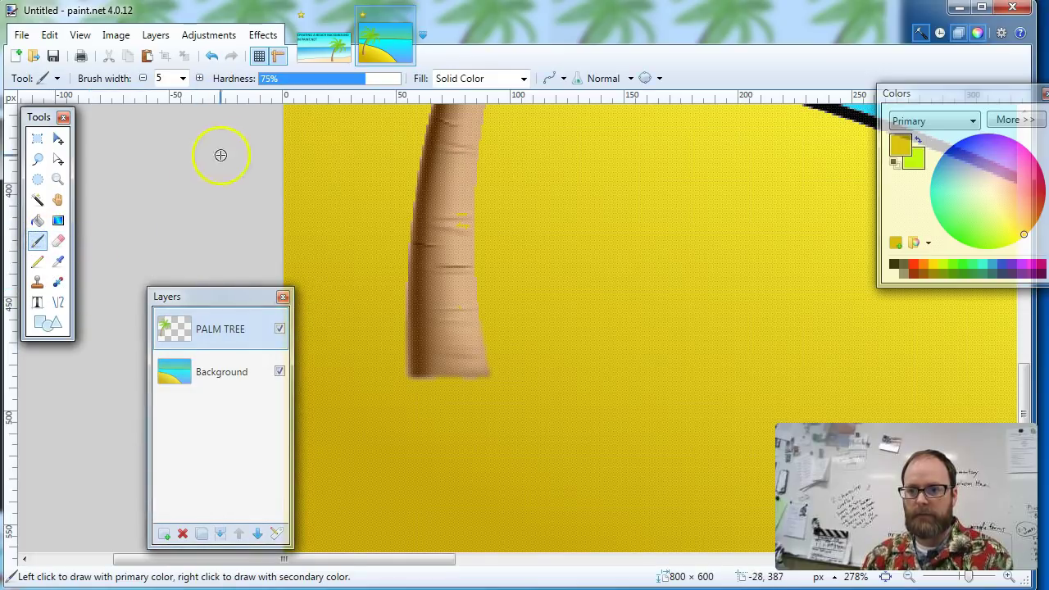
left_click(404, 377)
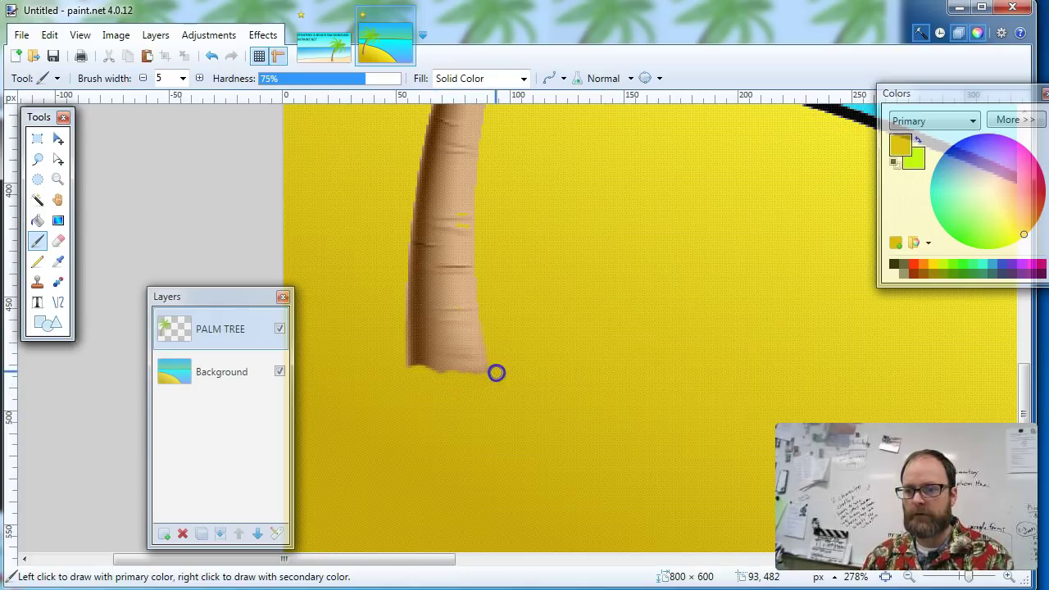
left_click(393, 380)
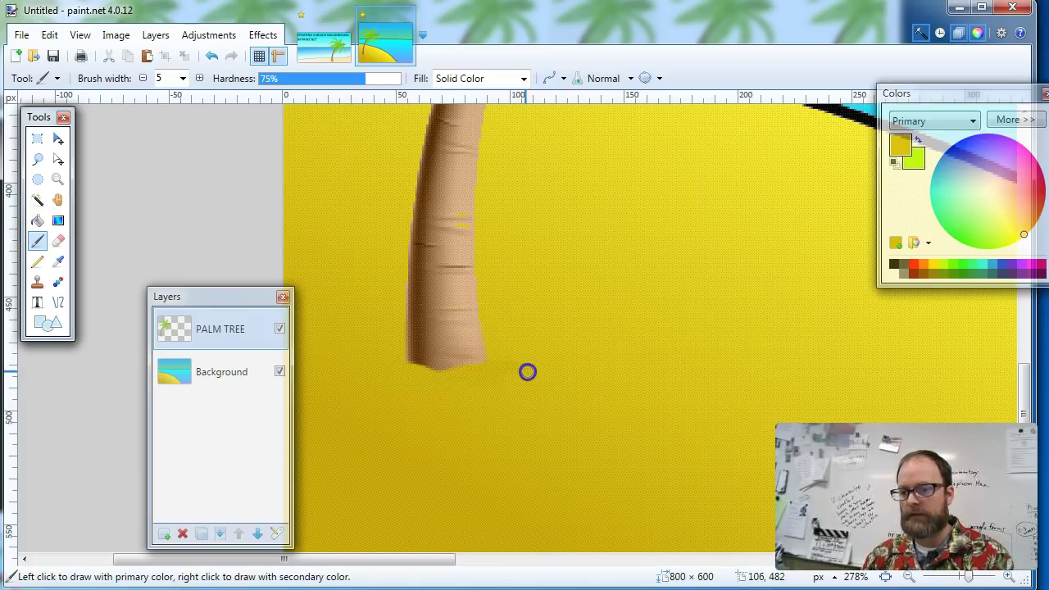
scroll(573, 421, "up", 2)
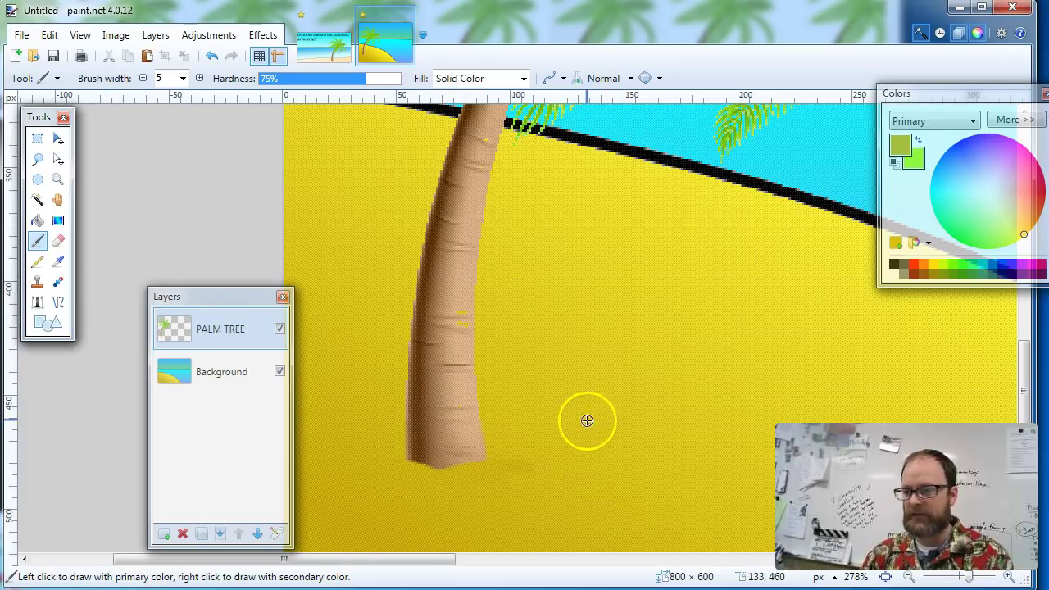
scroll(533, 415, "up", 2)
scroll(533, 414, "down", 4)
scroll(533, 414, "up", 4)
scroll(566, 375, "down", 5)
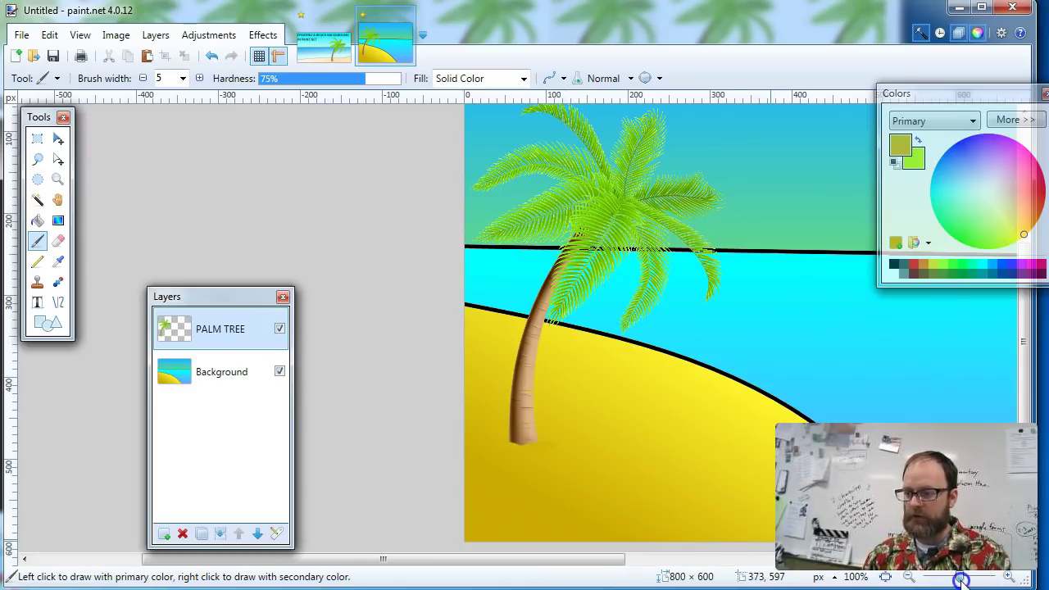
Step: Zoom the view out to 50% to see the finished palm-on-beach scene
mouse_move(960, 579)
left_mouse_down()
mouse_move(975, 580)
mouse_move(955, 579)
left_mouse_up()
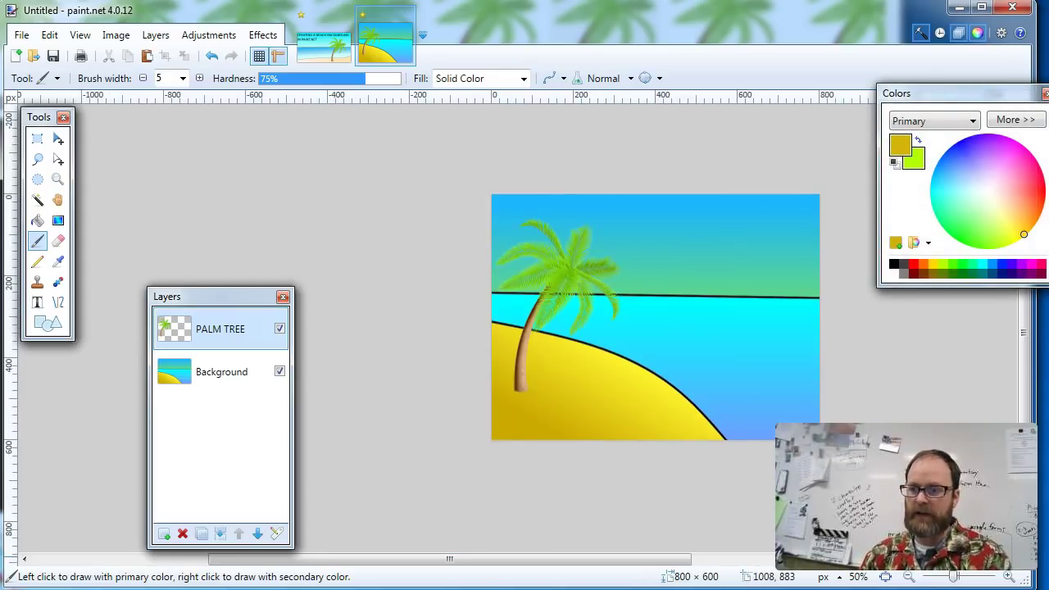